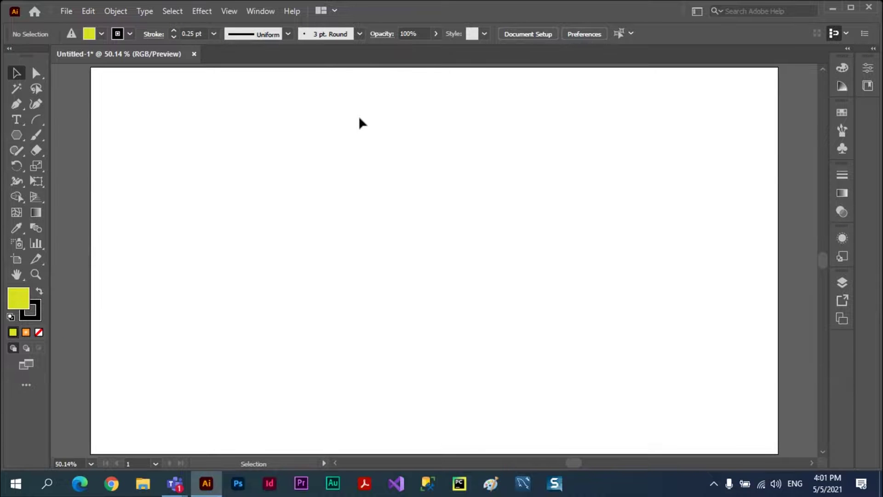
Browse the Object menu, then view and close Illustrator's version information from Help.
left_click(119, 15)
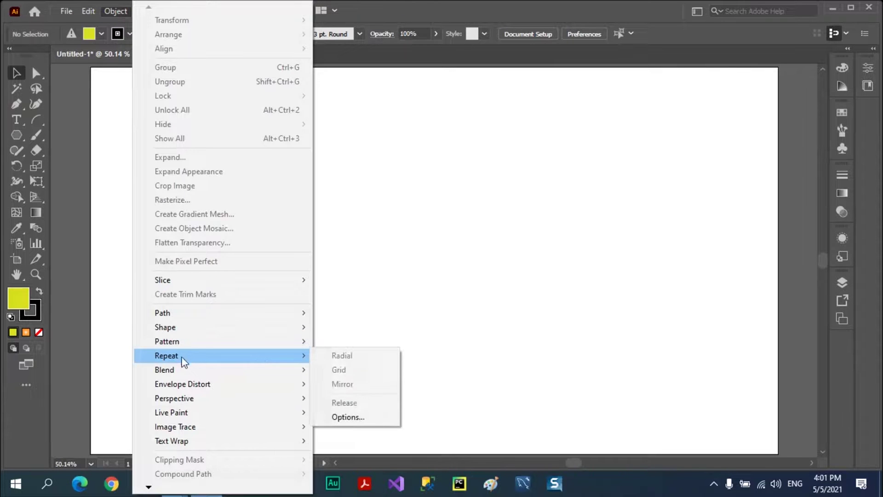
mouse_move(167, 355)
left_click(391, 9)
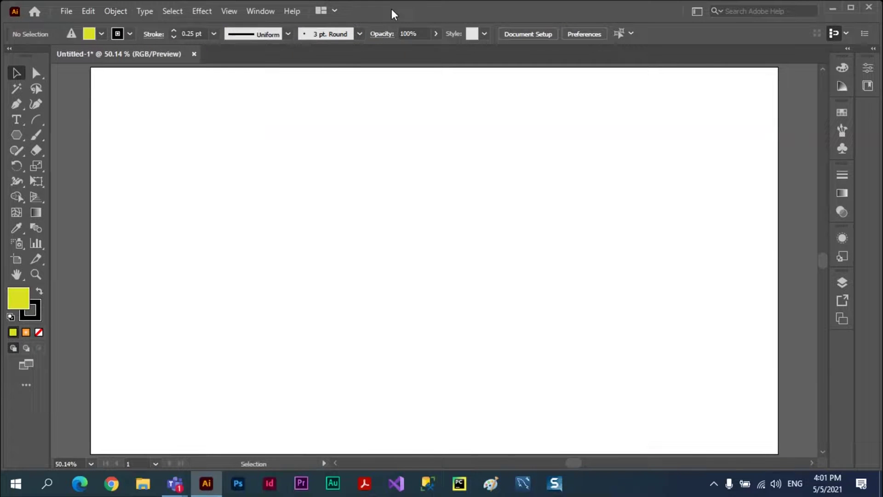
left_click(294, 11)
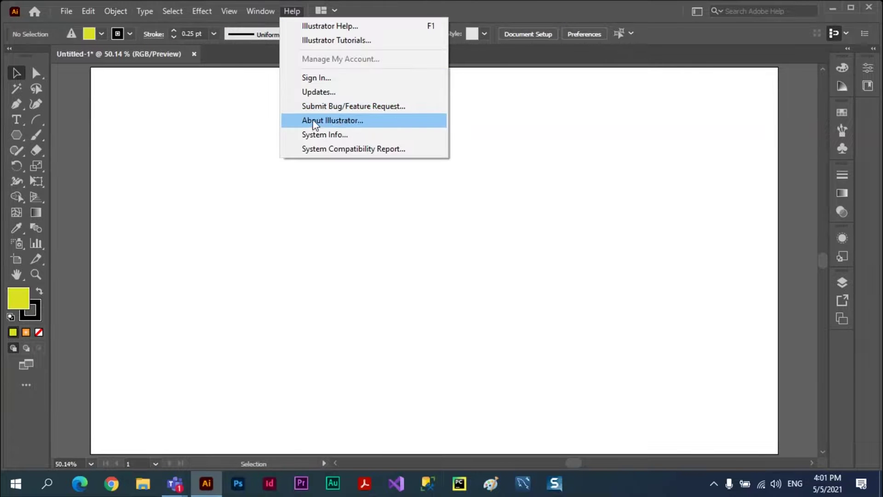
left_click(336, 121)
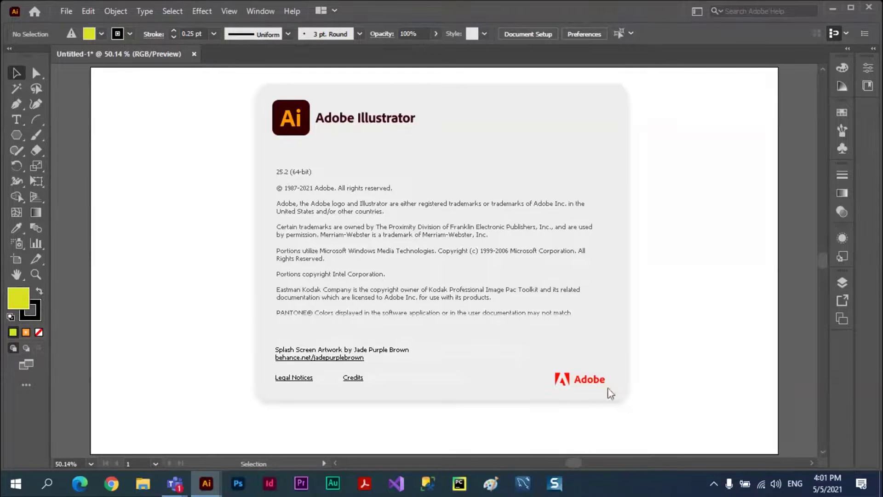
left_click(505, 391)
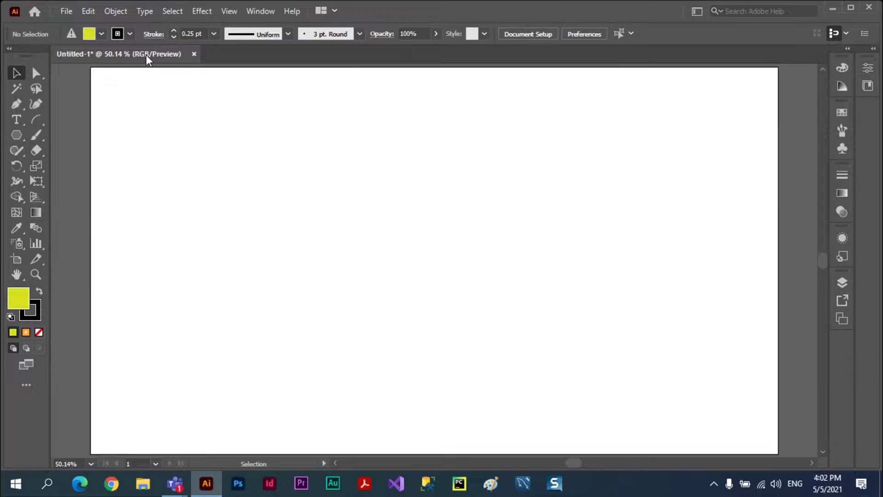
Draw a small ellipse and sharpen its left and right anchors into points.
left_click(18, 137)
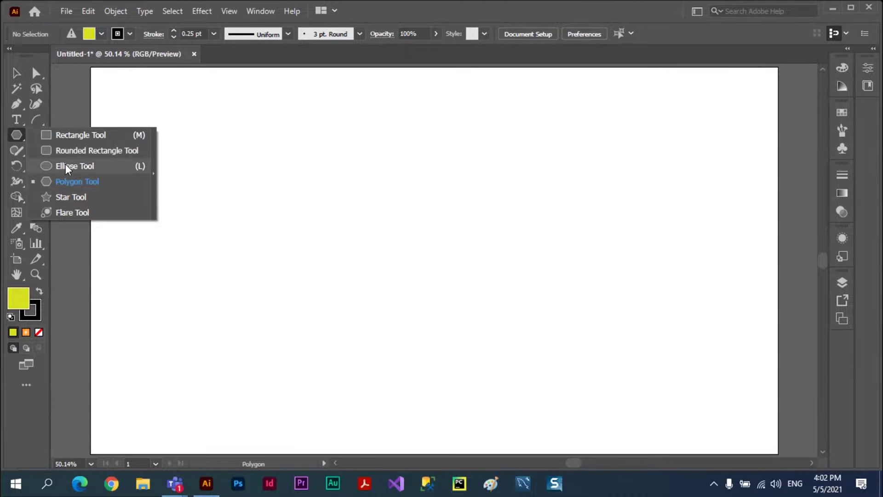
left_click(65, 165)
left_click_drag(175, 205, 227, 229)
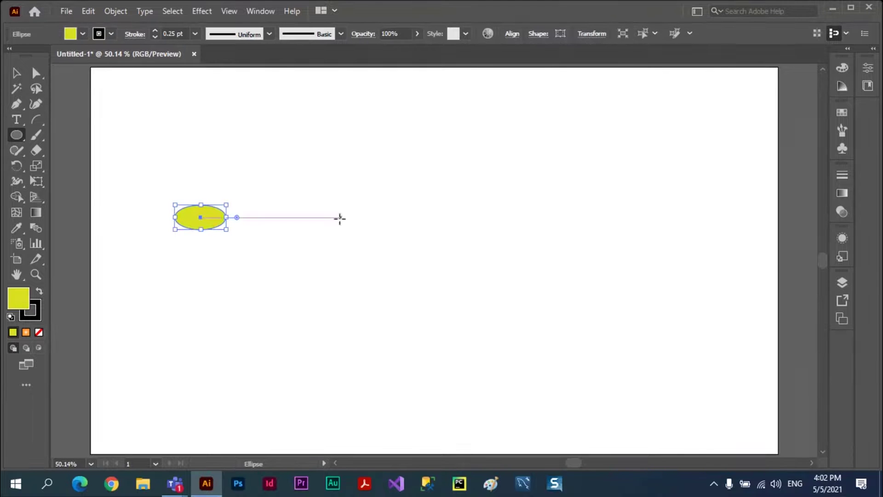
left_click(34, 105)
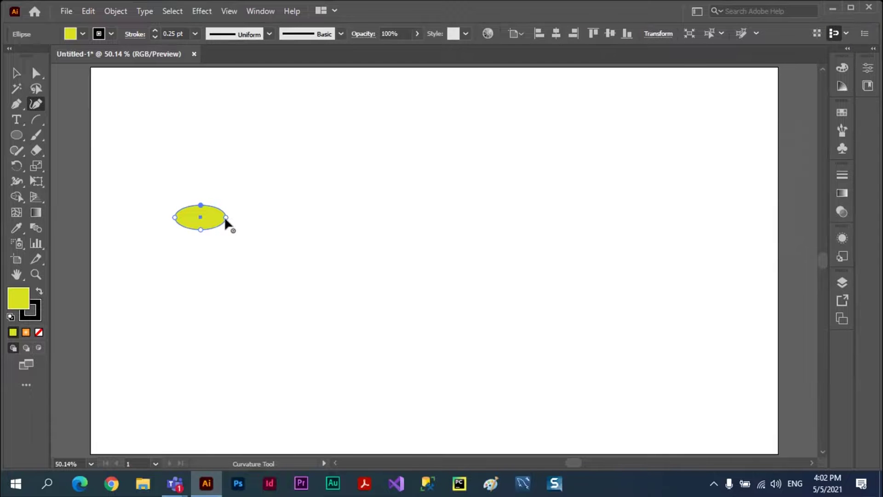
double_click(226, 217)
double_click(174, 218)
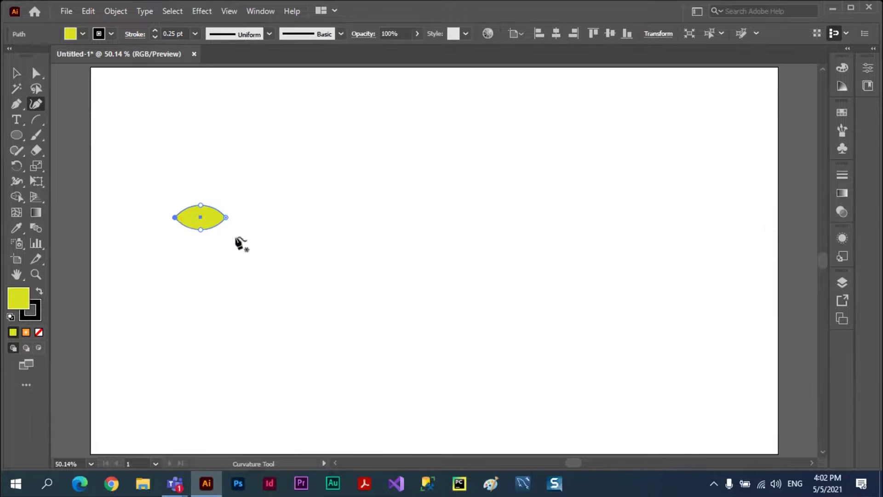
Fill the leaf shape dark green and move it slightly down and right.
left_click(840, 116)
left_click(683, 175)
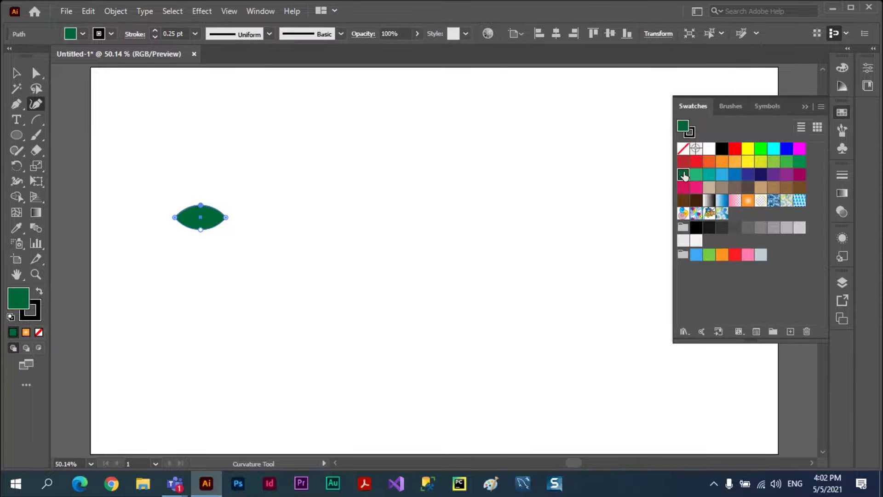
left_click(17, 73)
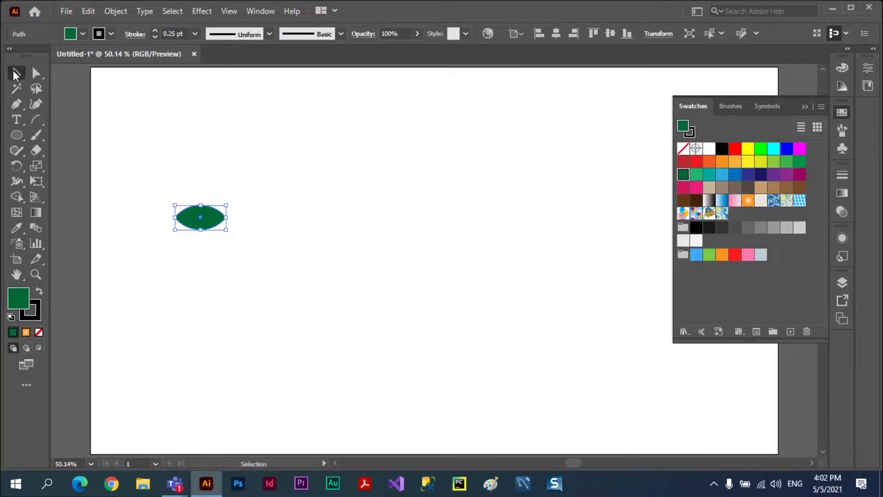
left_click(328, 265)
left_click_drag(209, 220, 259, 246)
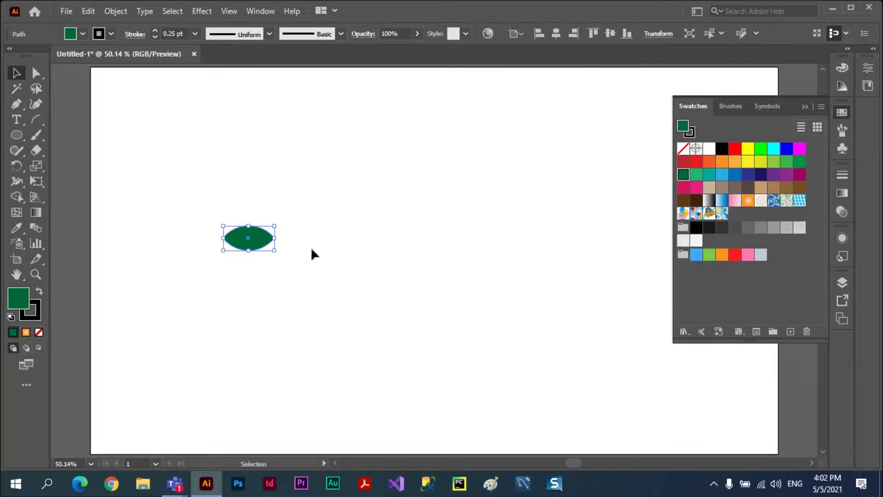
Apply Object > Repeat > Radial to the leaf and shift the 8-copy ring down-right.
left_click(115, 11)
mouse_move(166, 355)
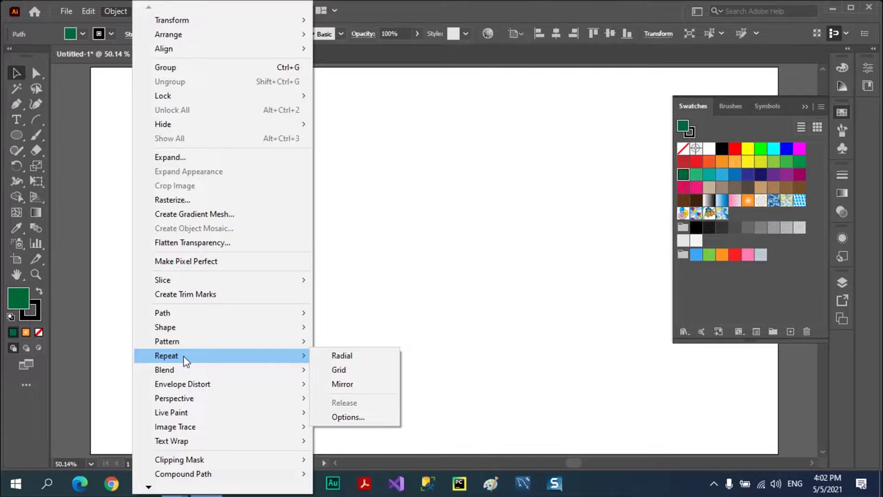
left_click(349, 360)
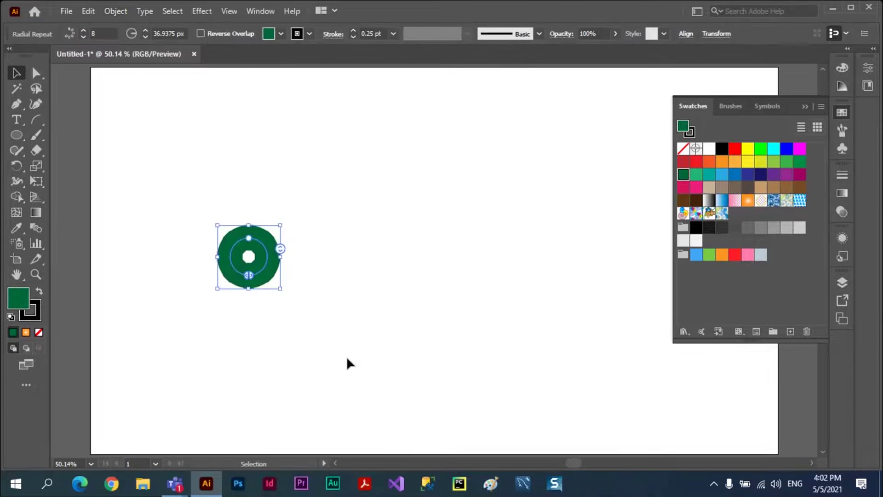
mouse_move(263, 263)
left_mouse_down()
mouse_move(368, 312)
mouse_move(308, 283)
left_mouse_up()
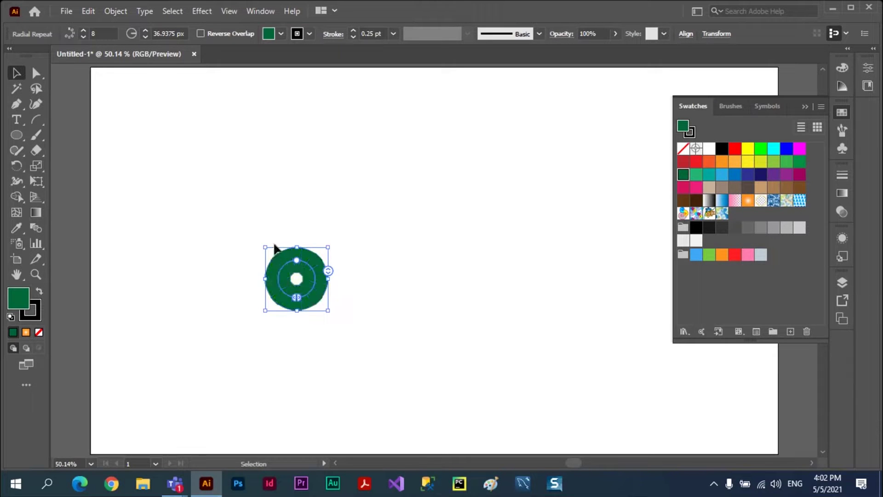
Move and double the ring's size, raise it to 13 leaves, and widen radius to ~247 px.
left_click_drag(313, 280, 377, 242)
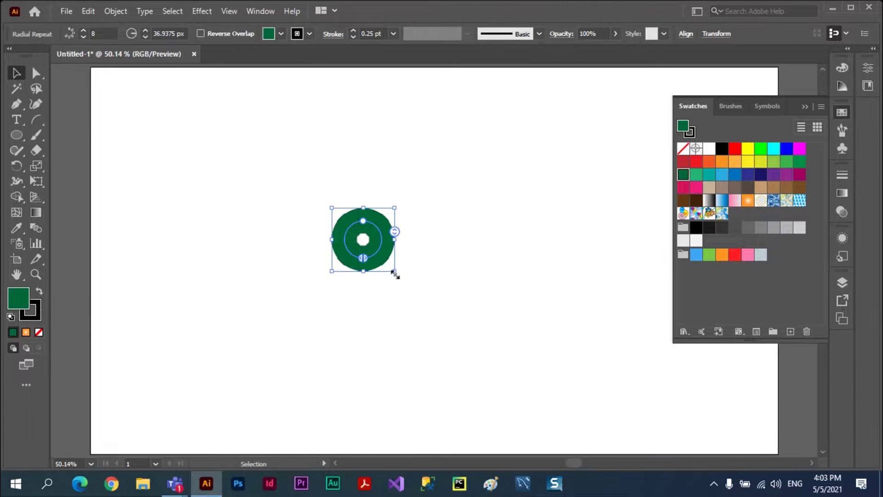
left_click_drag(394, 273, 499, 353)
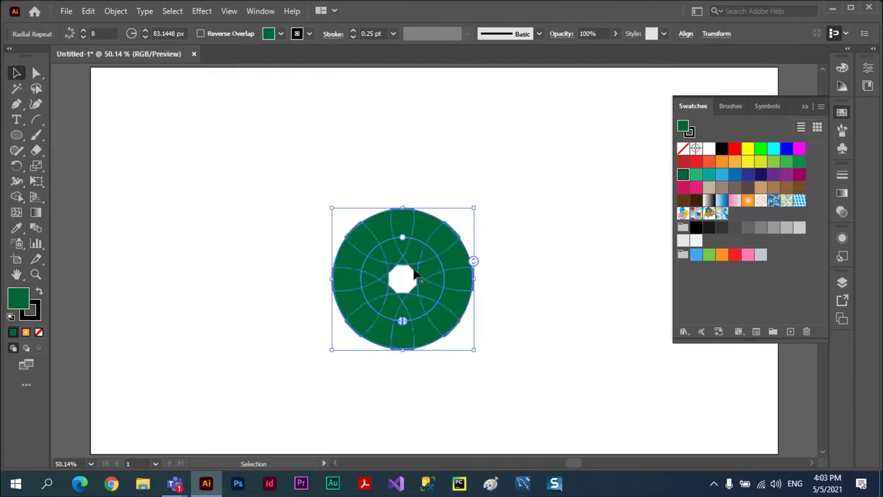
left_click_drag(415, 274, 344, 232)
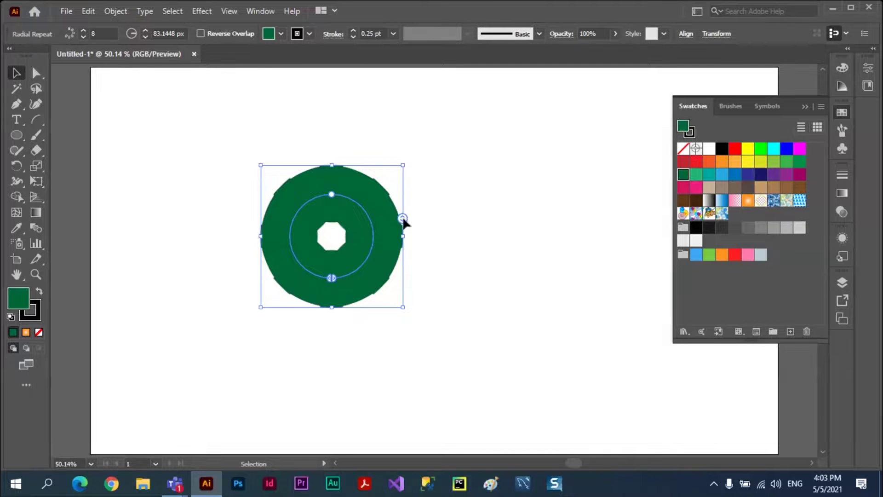
left_click_drag(402, 219, 397, 181)
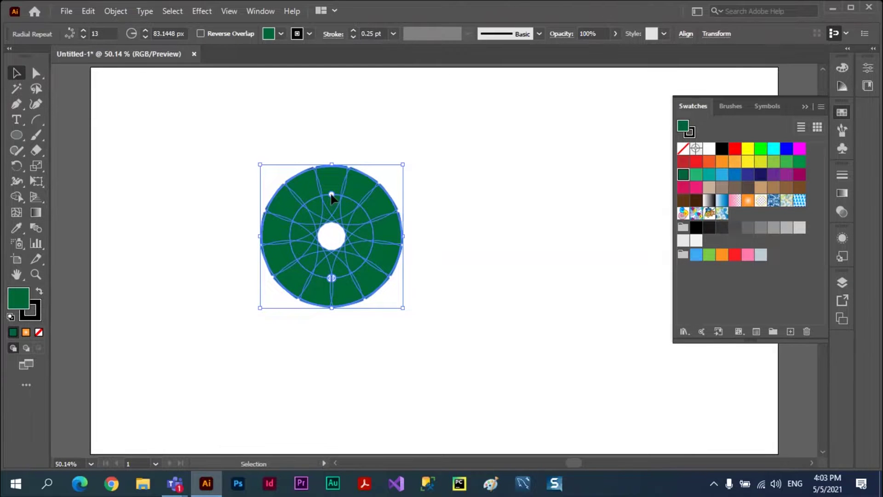
mouse_move(332, 198)
left_mouse_down()
mouse_move(322, 157)
mouse_move(331, 76)
mouse_move(334, 112)
left_mouse_up()
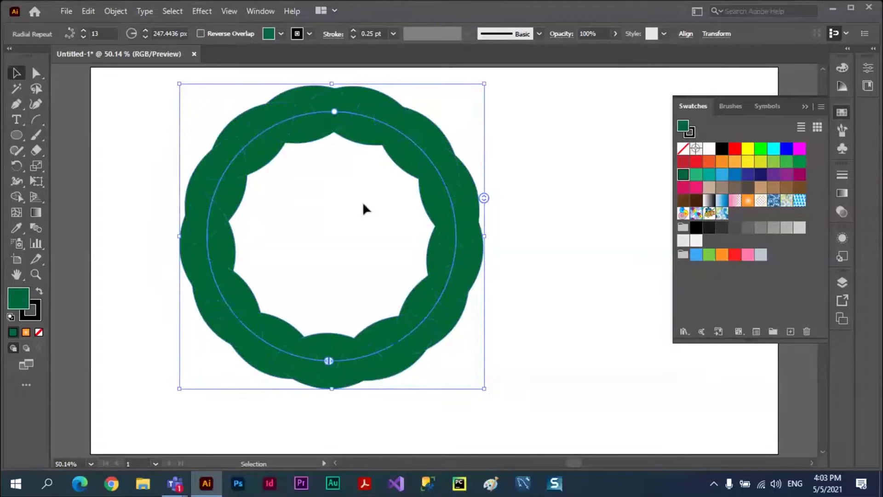
left_click(130, 144)
left_click(241, 203)
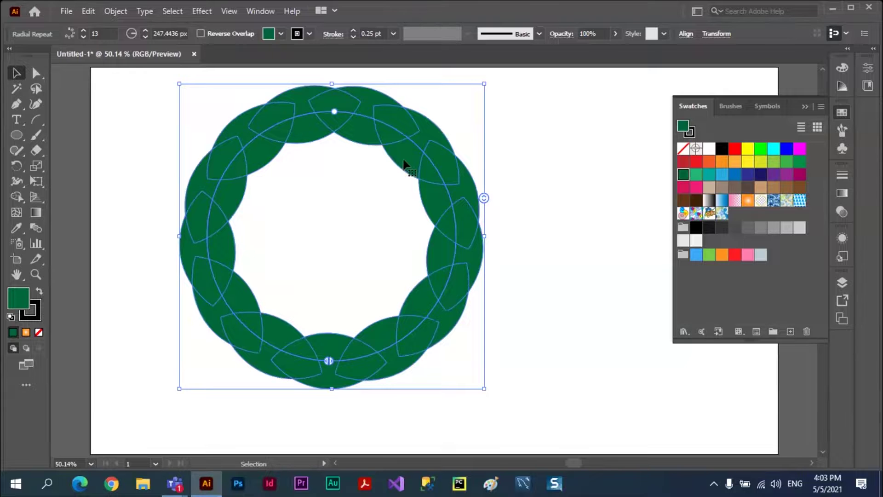
double_click(405, 166)
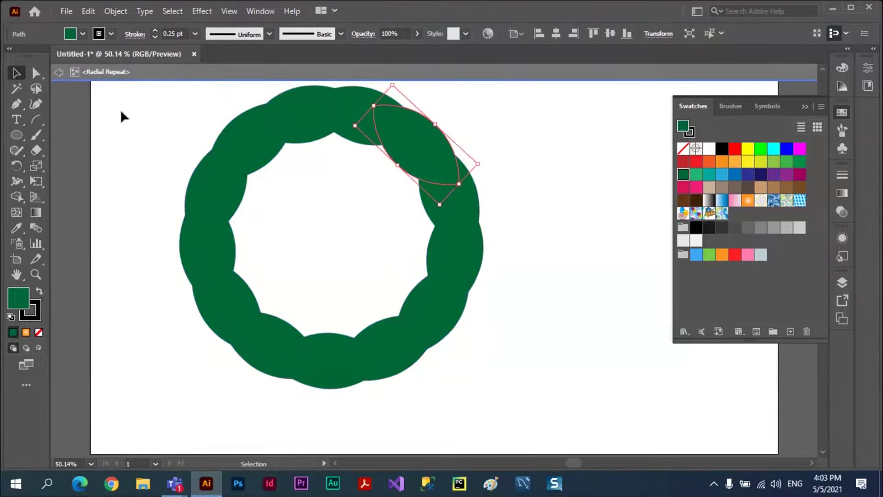
left_click(179, 201)
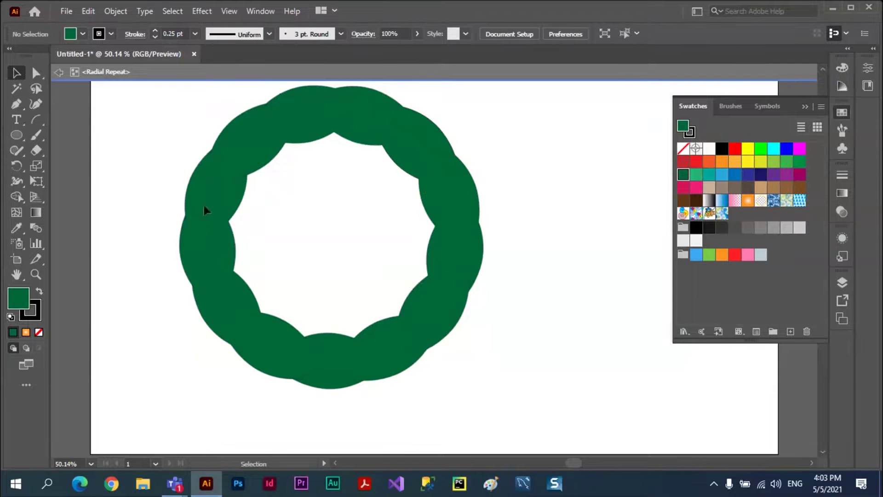
double_click(150, 198)
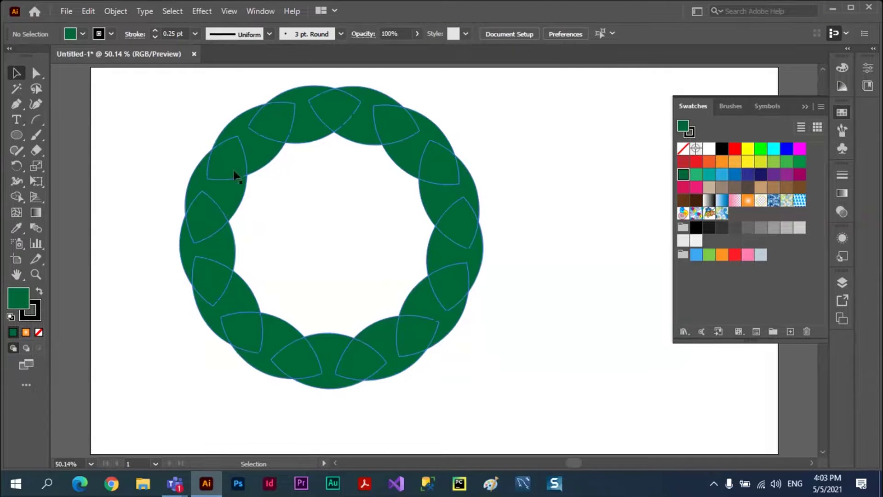
left_click(223, 207)
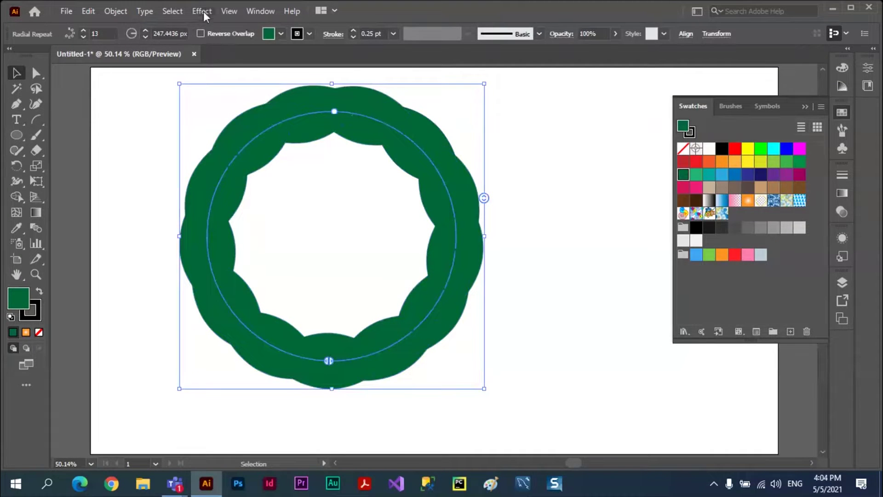
Check the 13-leaf wreath in Outline view, then return to full-colour GPU Preview.
left_click(229, 11)
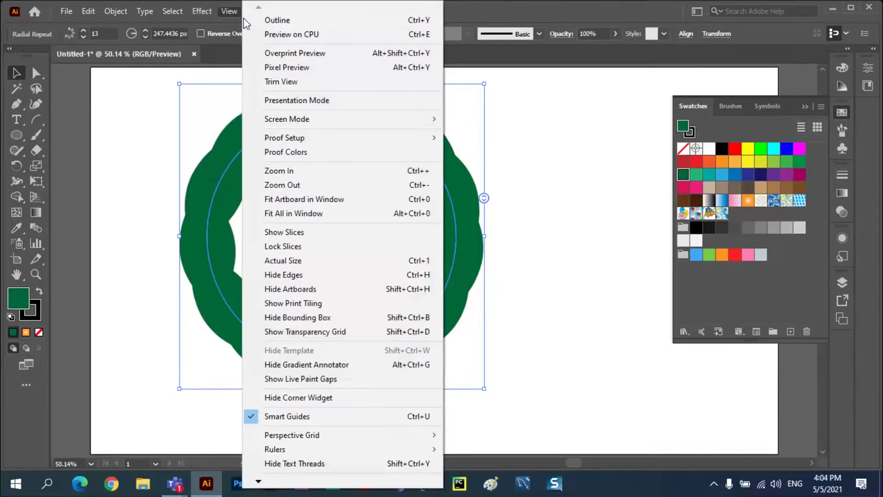
left_click(278, 21)
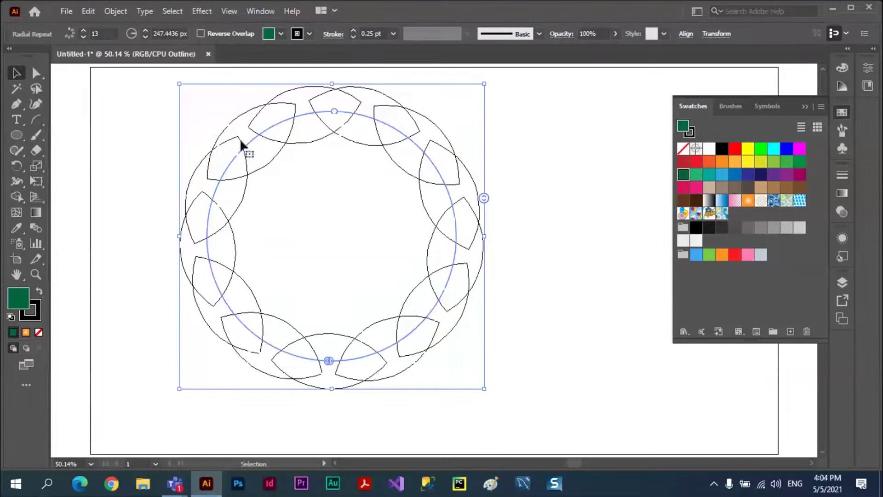
left_click(230, 14)
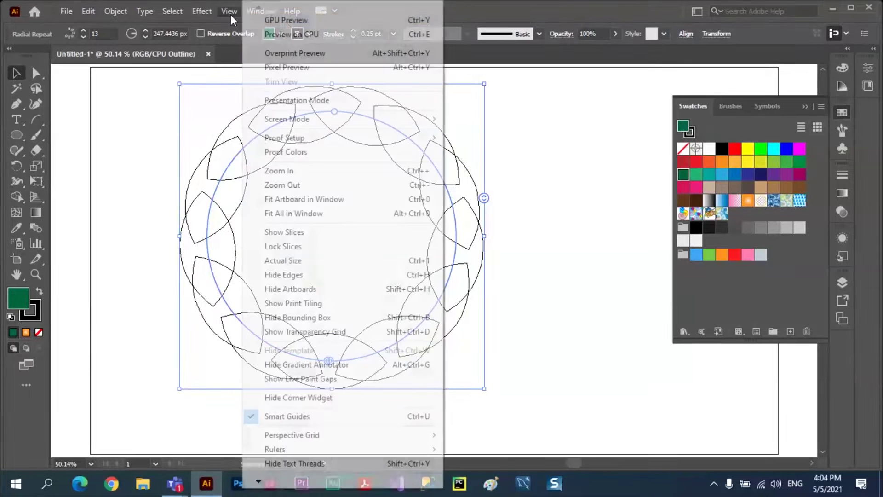
left_click(288, 23)
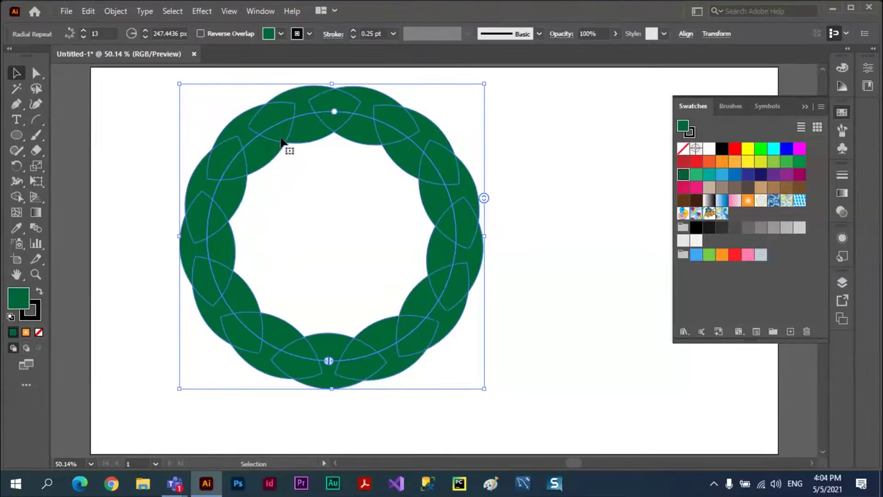
Rotate the source leaf inside the repeat to form 13 pointed petals, then shift the flower down-right.
double_click(282, 128)
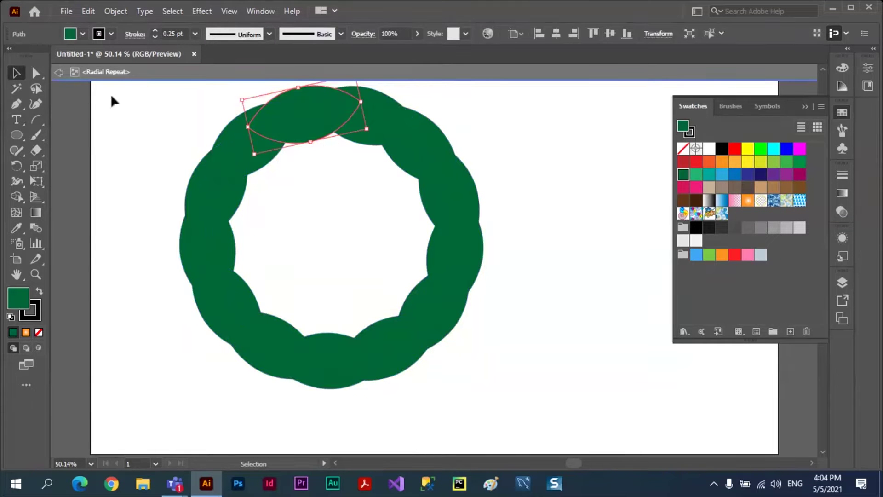
mouse_move(373, 132)
left_mouse_down()
mouse_move(319, 186)
mouse_move(286, 190)
left_mouse_up()
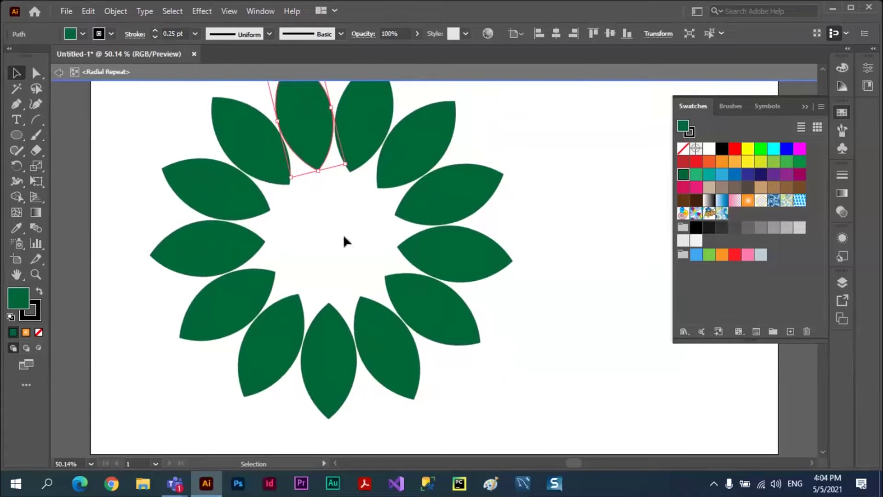
double_click(124, 177)
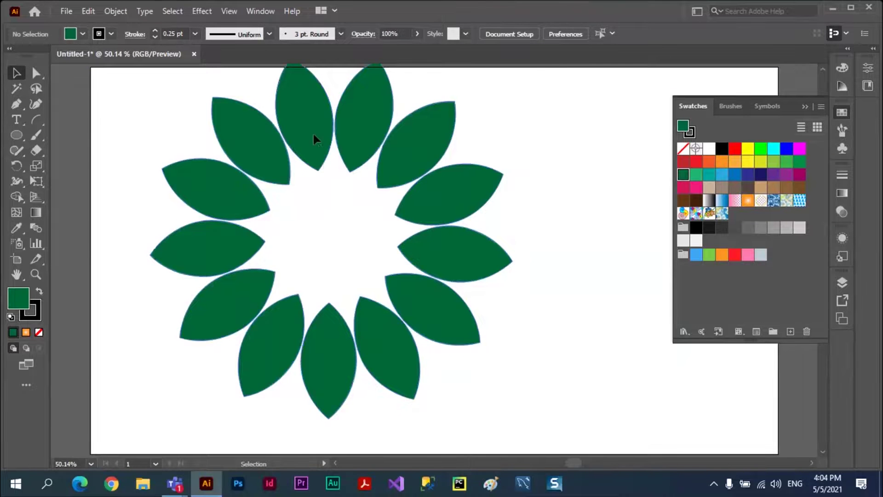
left_click_drag(313, 132, 334, 137)
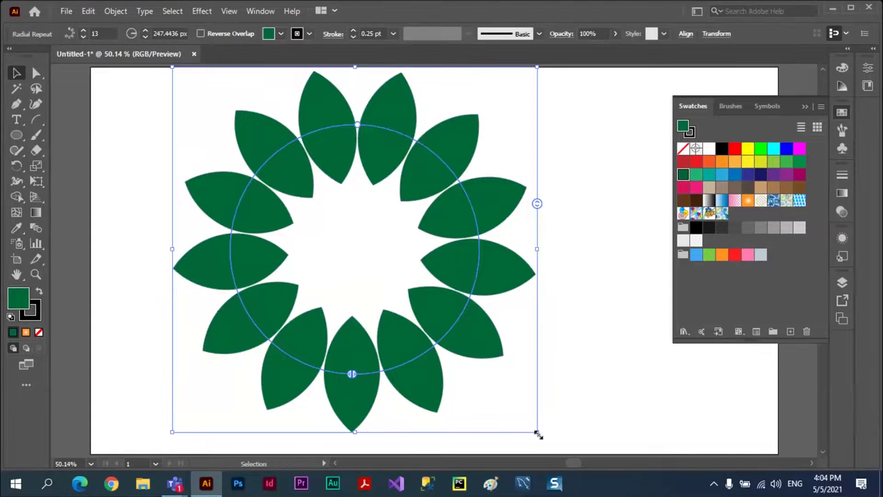
Shrink and reposition the flower, try different petal counts and a ring gap, then restore a full ring.
left_click_drag(537, 431, 375, 266)
left_click_drag(329, 189, 399, 282)
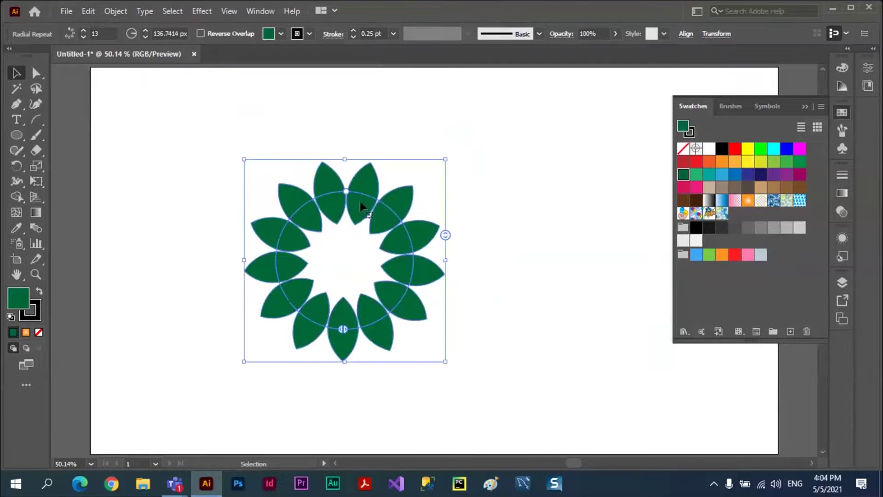
left_click_drag(346, 191, 369, 146)
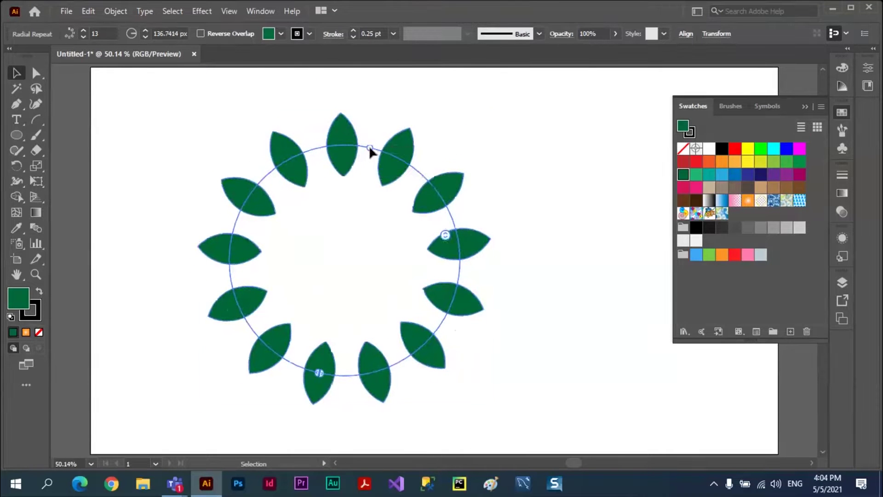
left_click_drag(490, 223, 490, 213)
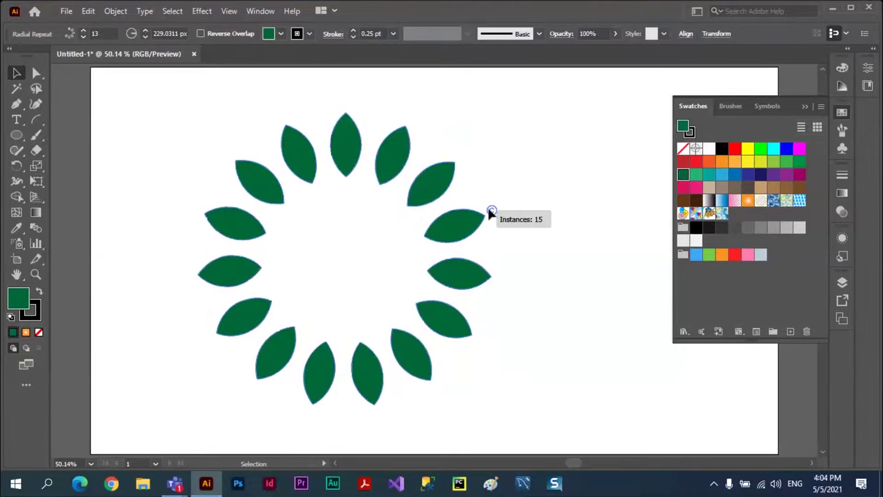
left_click_drag(488, 206, 484, 209)
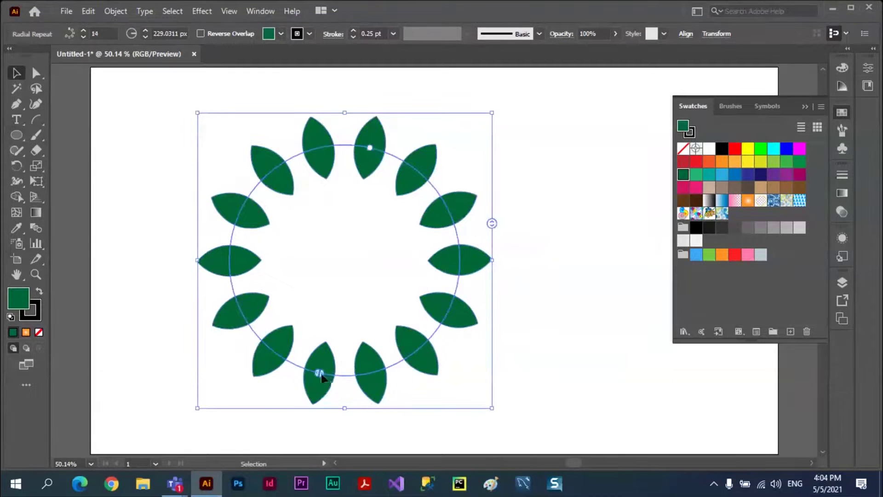
mouse_move(321, 375)
left_mouse_down()
mouse_move(430, 328)
mouse_move(442, 223)
left_mouse_up()
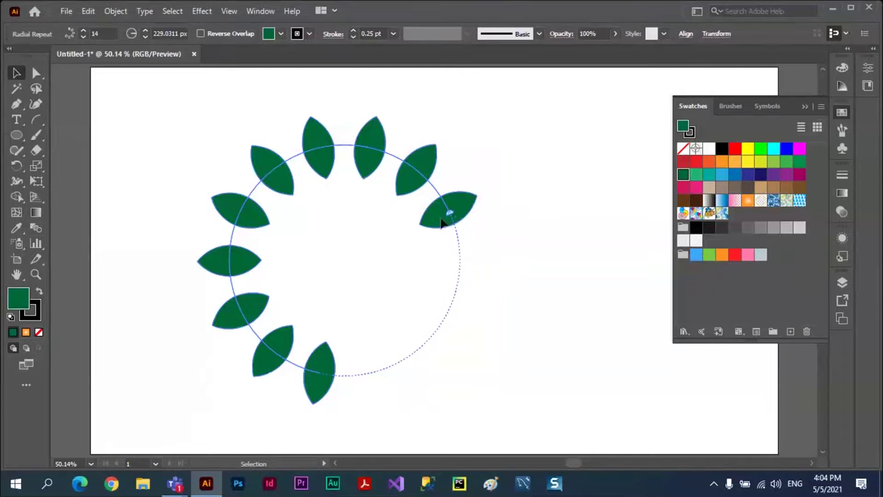
mouse_move(320, 375)
left_mouse_down()
mouse_move(386, 359)
mouse_move(446, 253)
mouse_move(457, 249)
left_mouse_up()
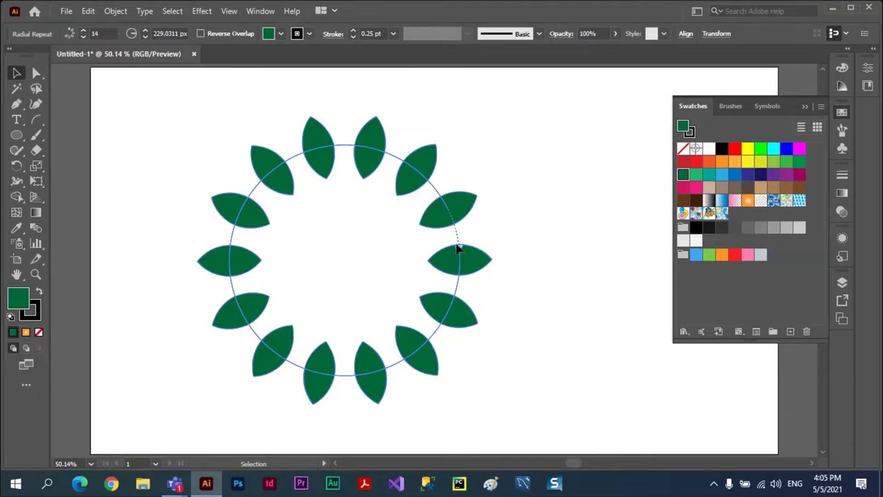
left_click_drag(455, 230, 454, 226)
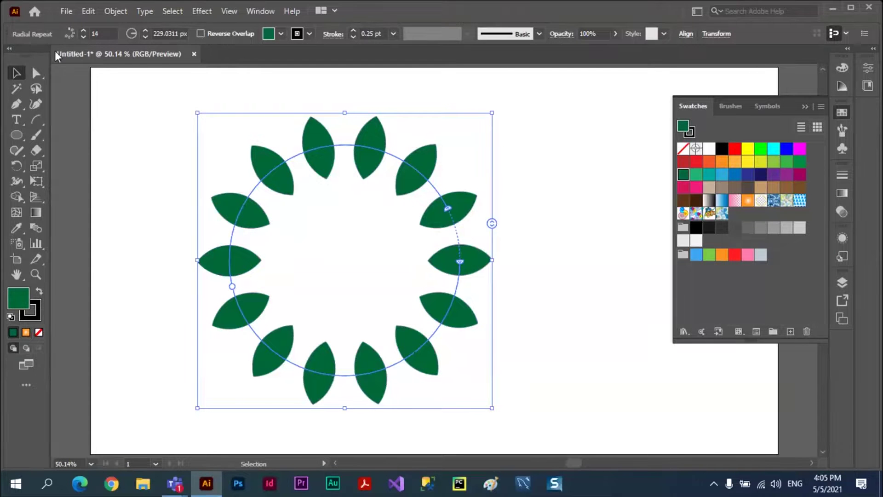
Set the ring to 18 petals and tune its radius down to about 135 px.
left_click(84, 31)
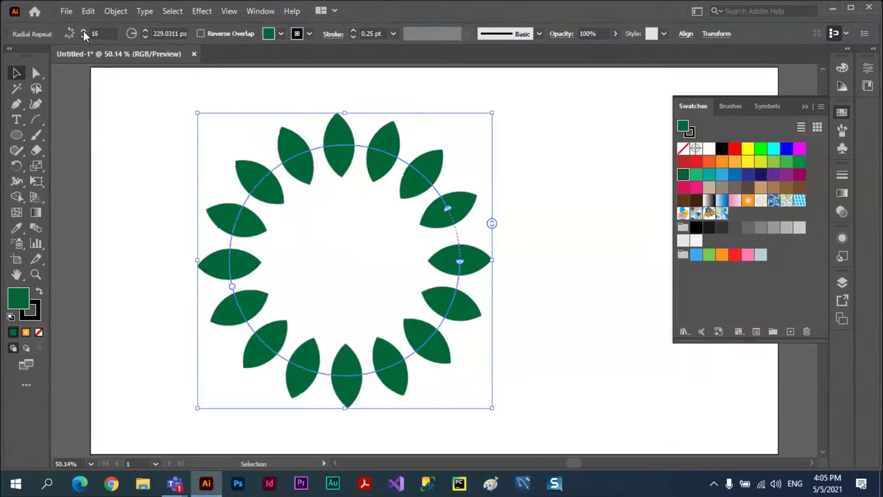
left_click(83, 32)
left_click(84, 32)
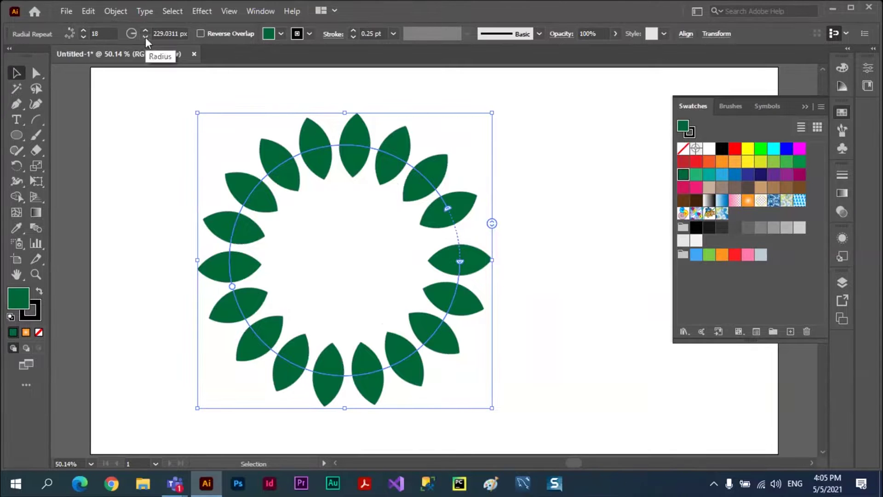
left_click(146, 37)
left_click(145, 37)
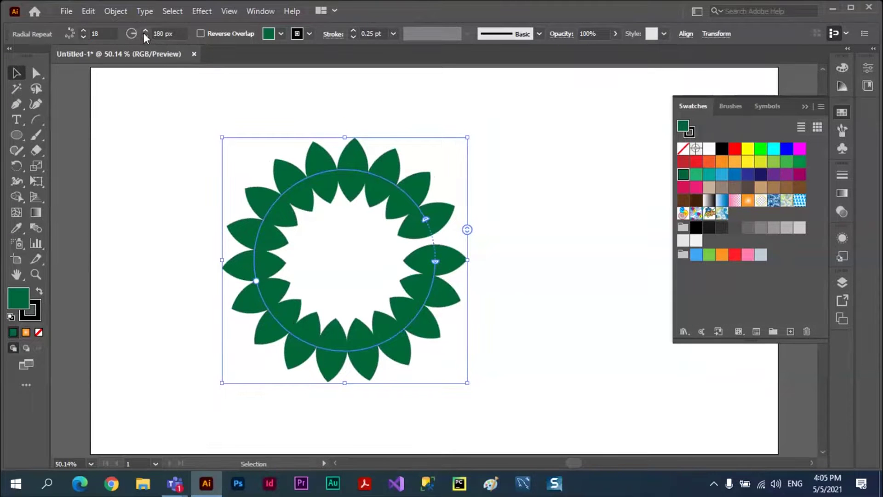
left_click(145, 31)
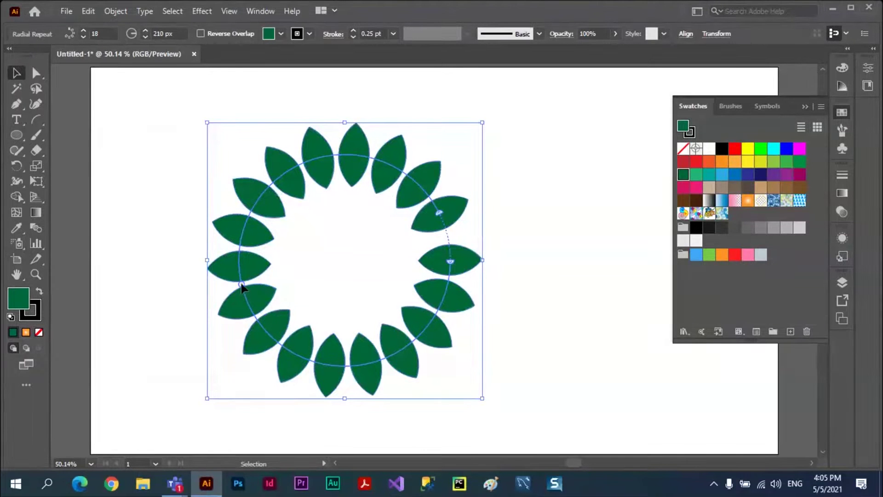
left_click_drag(240, 286, 258, 279)
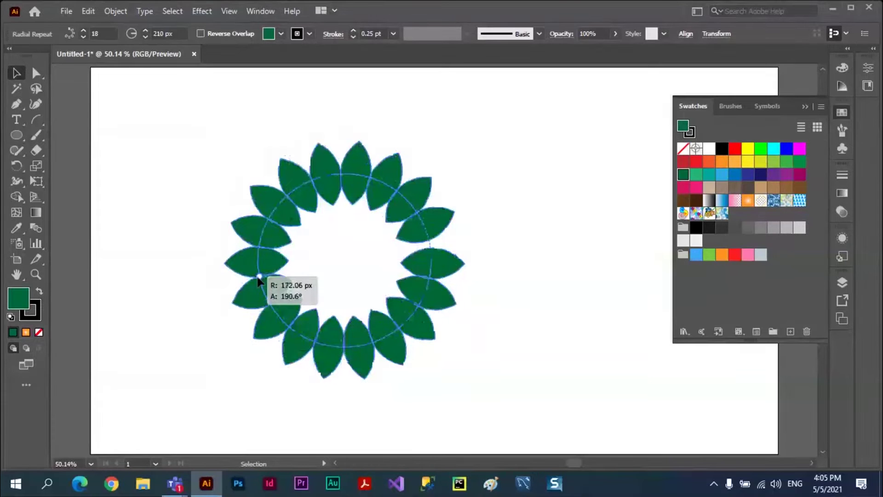
left_click_drag(259, 279, 237, 285)
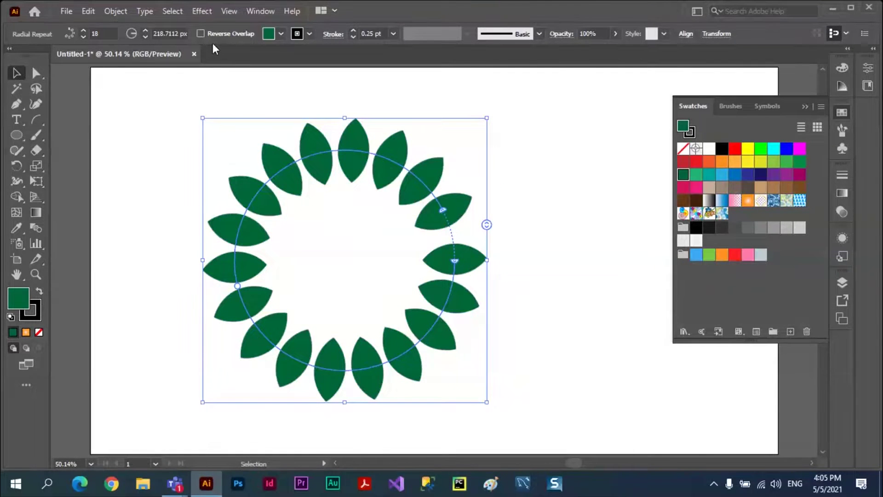
left_click_drag(238, 286, 278, 275)
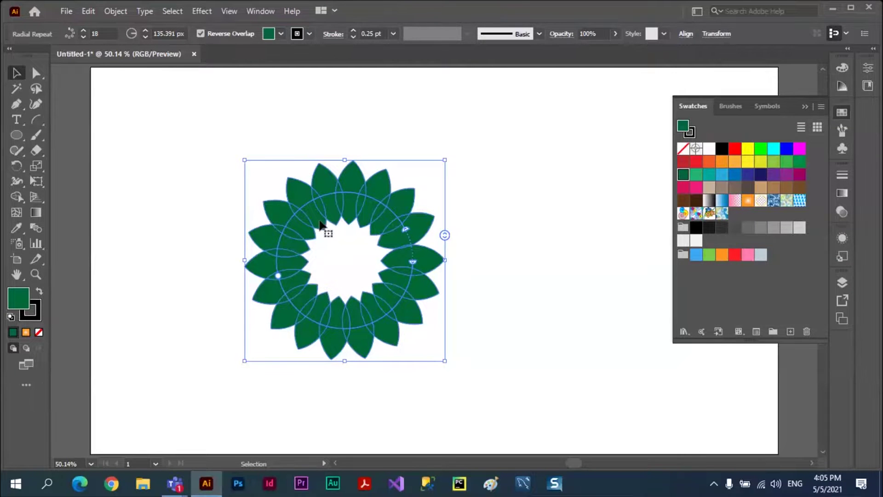
Give the petals a yellow 5 pt stroke in isolation mode, then exit and reselect the flower.
double_click(320, 224)
left_click(111, 34)
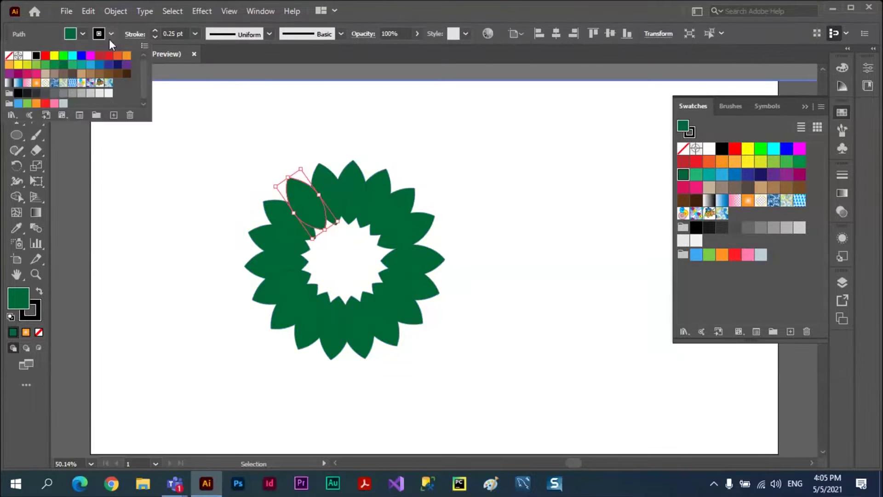
left_click(54, 55)
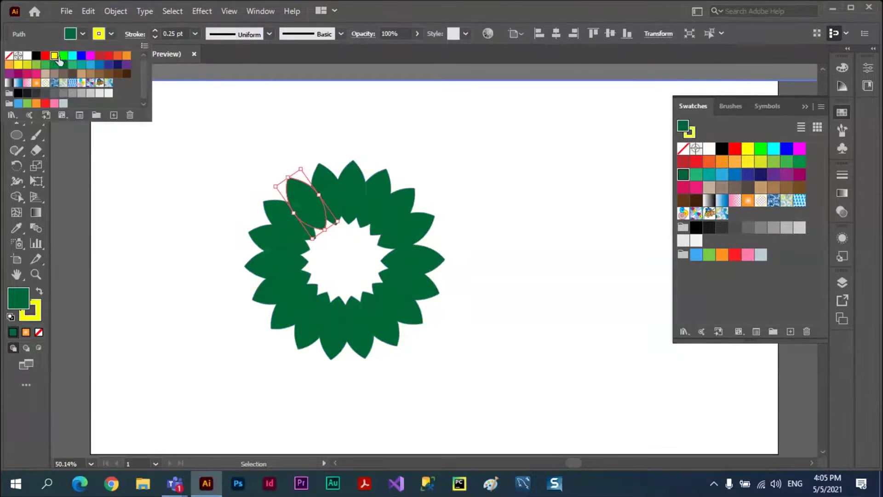
left_click(155, 31)
left_click(155, 31)
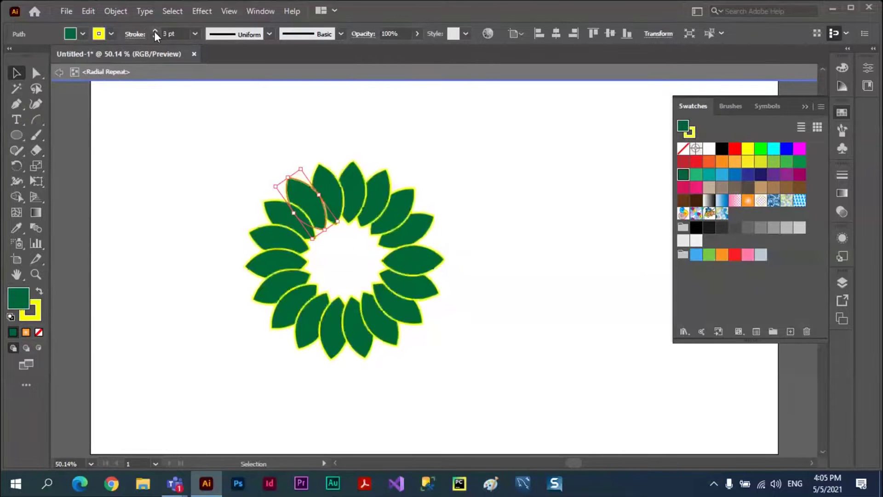
left_click(186, 196)
double_click(185, 194)
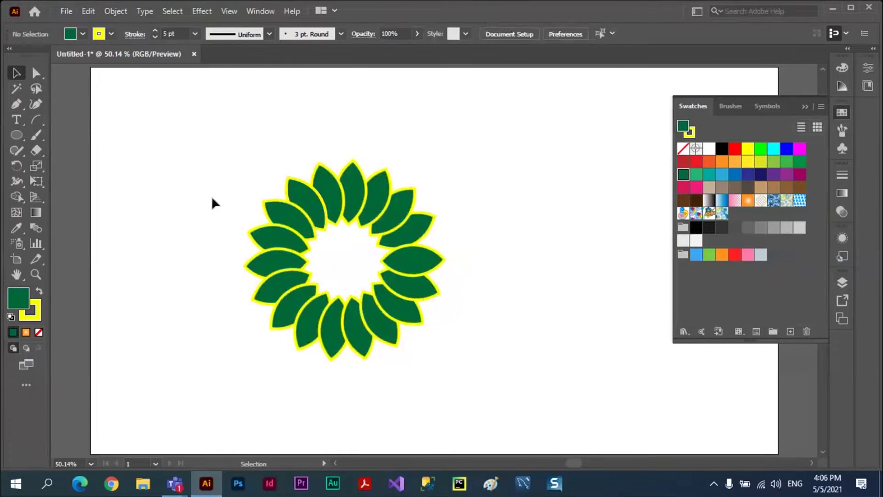
left_click(276, 209)
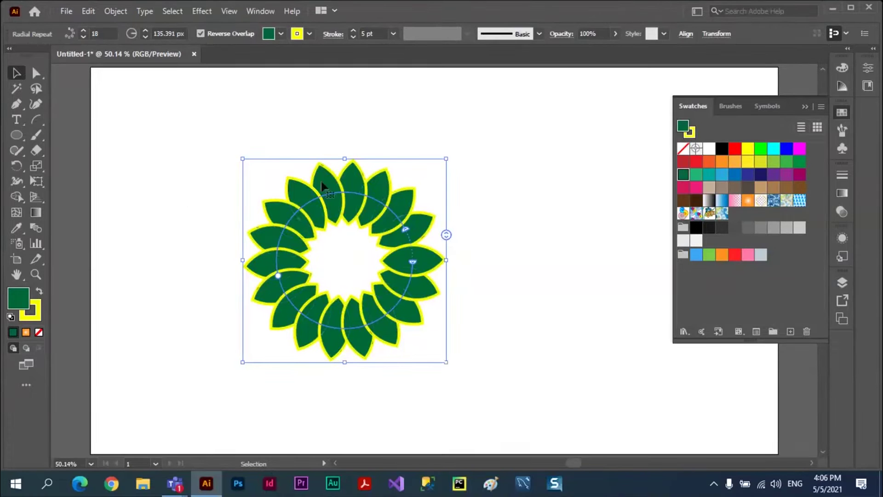
Toggle Reverse Overlap off and back on for the 18-petal ring, then open the Object menu.
left_click(200, 34)
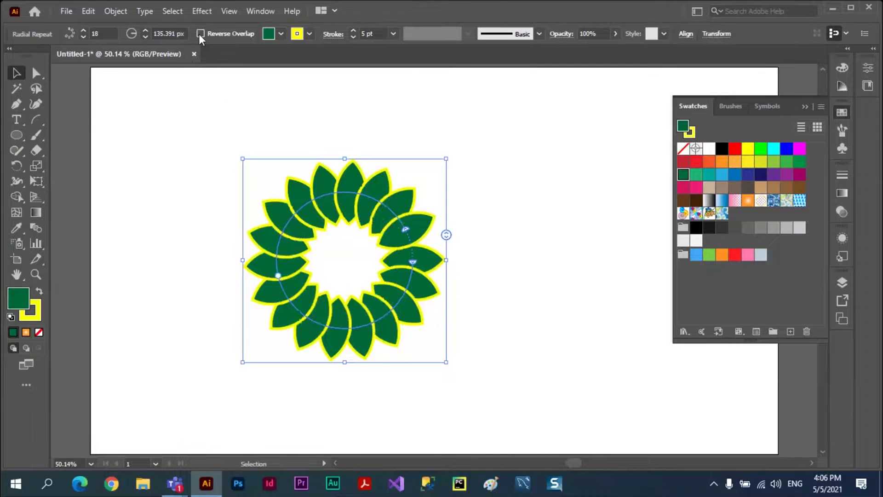
left_click(201, 34)
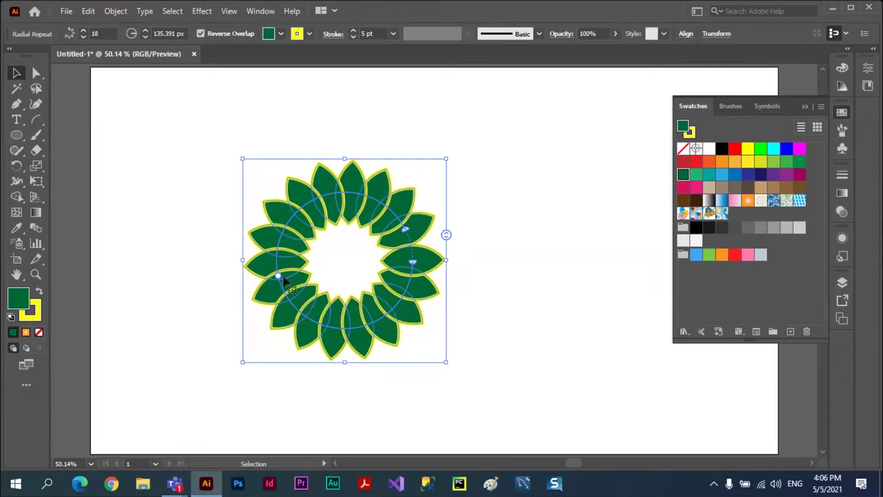
left_click(113, 14)
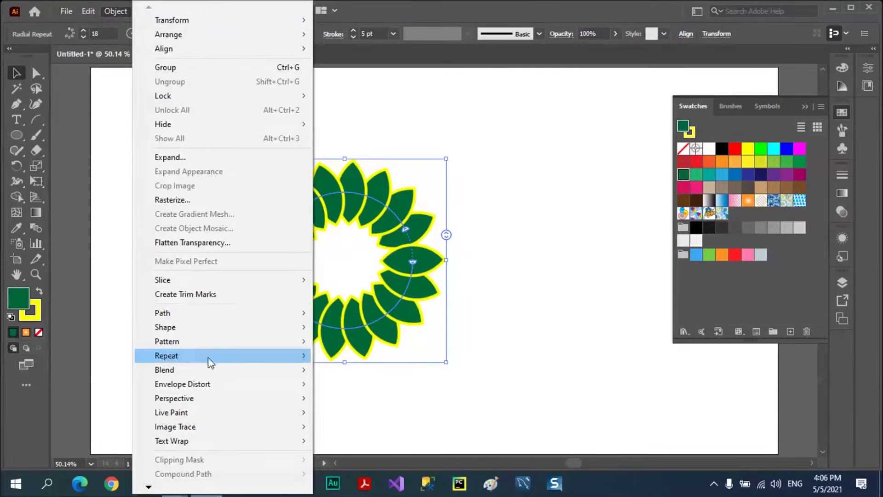
mouse_move(207, 355)
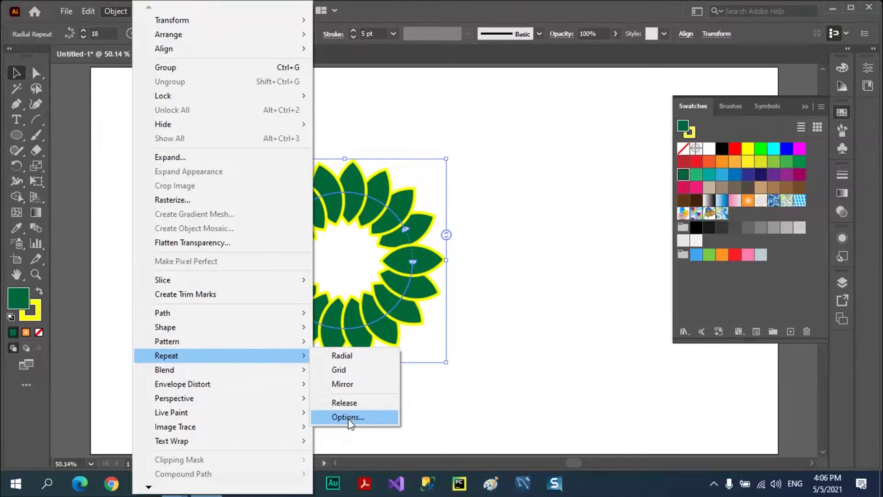
Inspect Repeat Options, try Release and undo it, then delete the 18-leaf radial repeat.
left_click(348, 417)
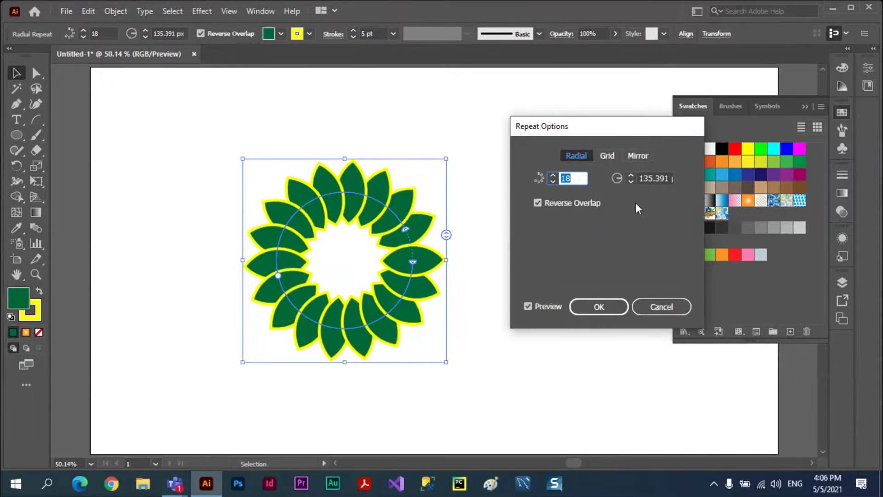
left_click(647, 313)
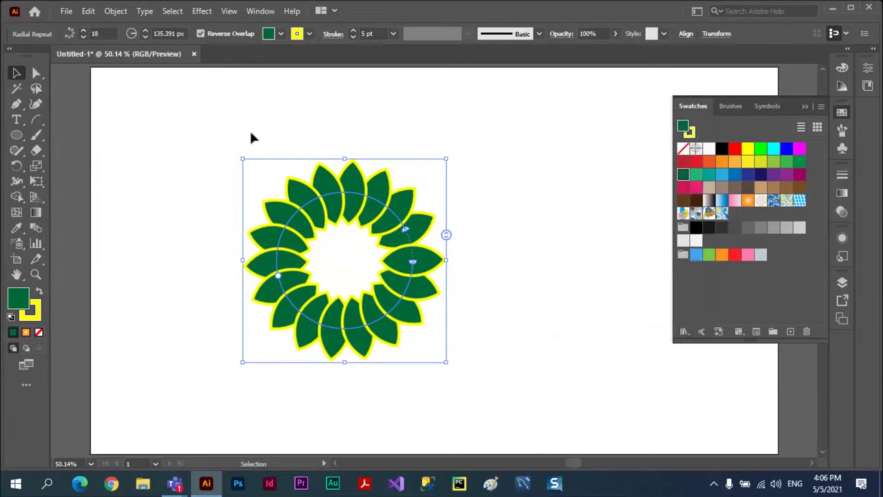
left_click(114, 12)
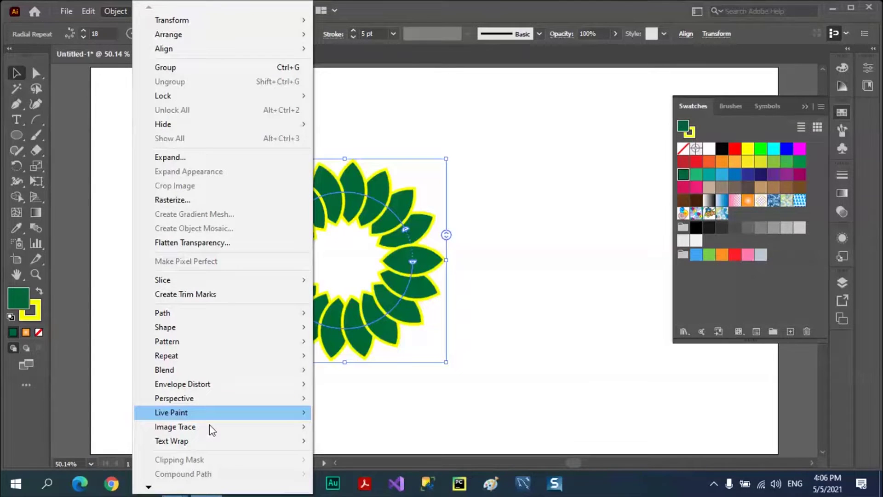
left_click(347, 399)
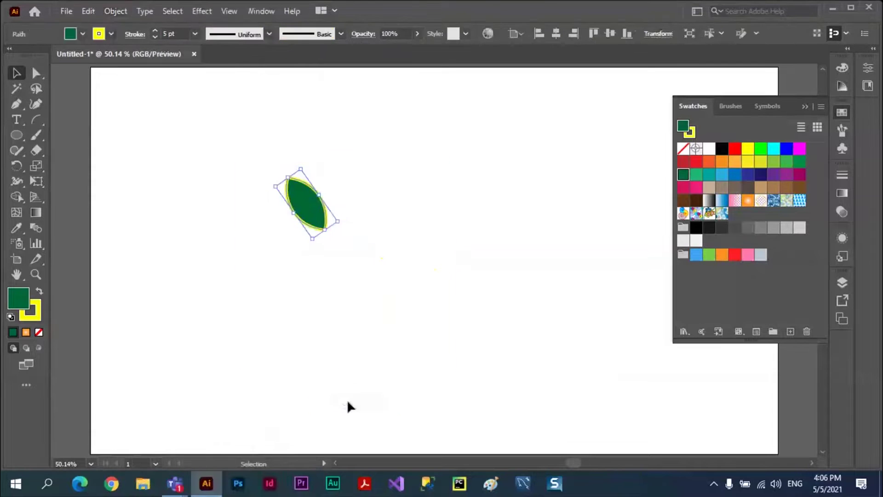
left_click(435, 287)
key("ctrl+z")
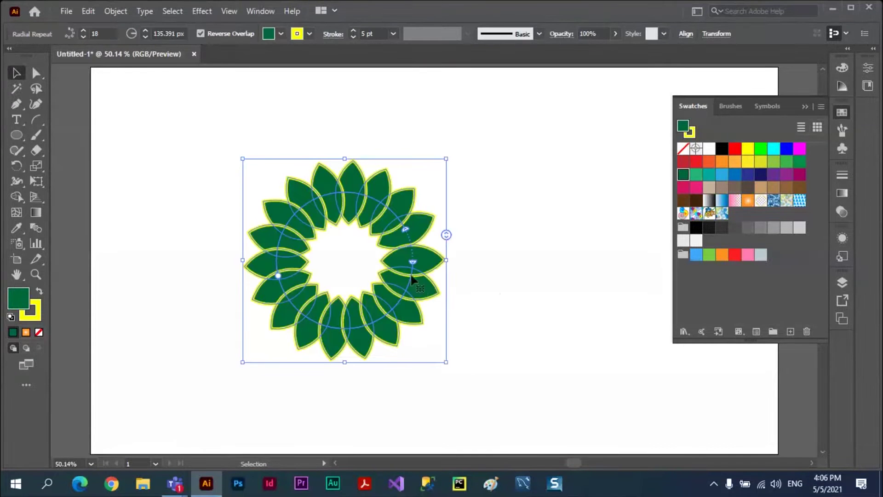
key("Delete")
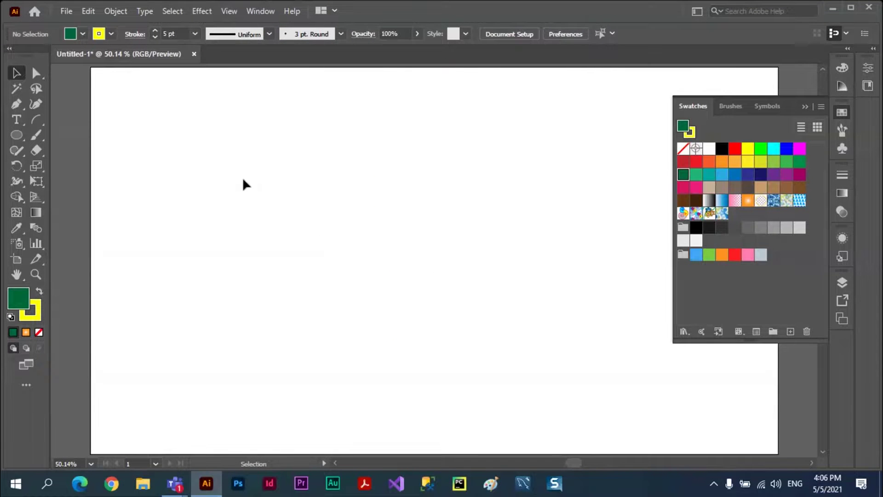
left_click(115, 12)
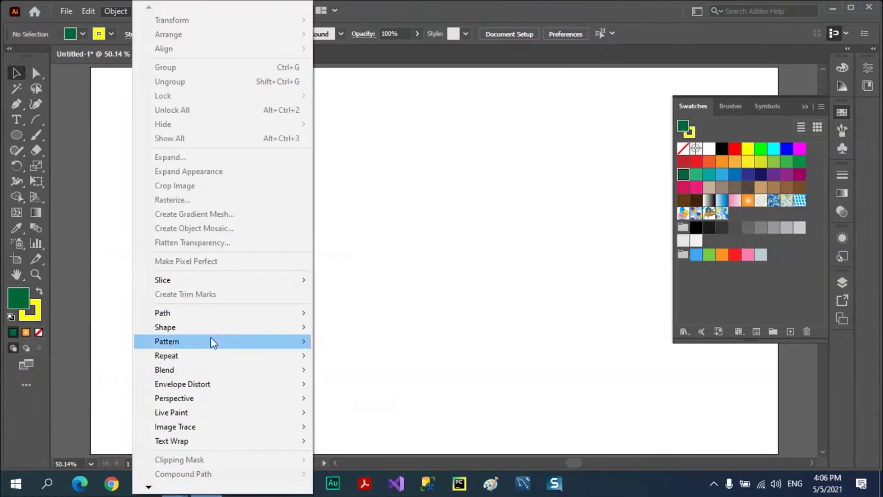
mouse_move(207, 355)
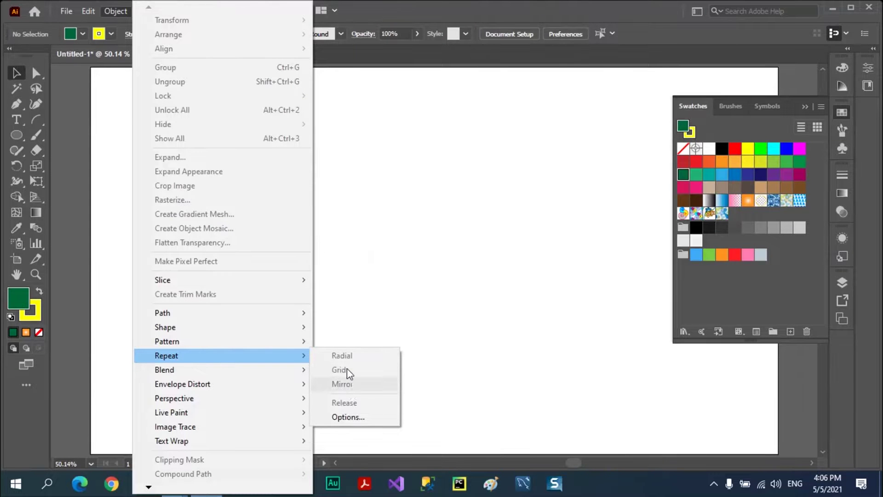
left_click(361, 195)
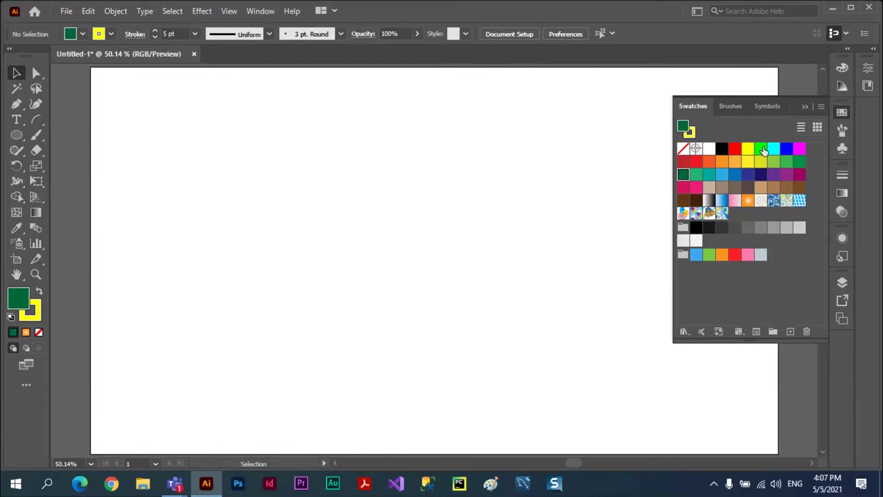
Collapse Swatches, expand the Symbols panel, and open an enlarged Nature symbol library.
left_click(805, 107)
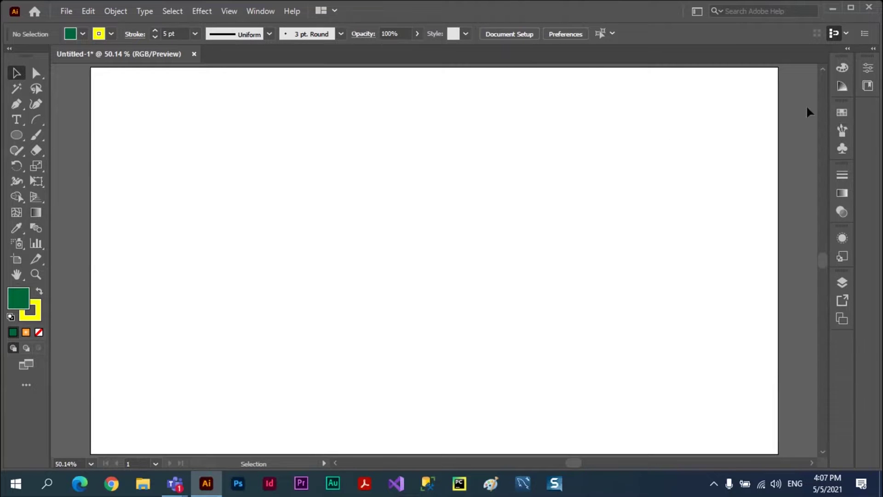
left_click(841, 149)
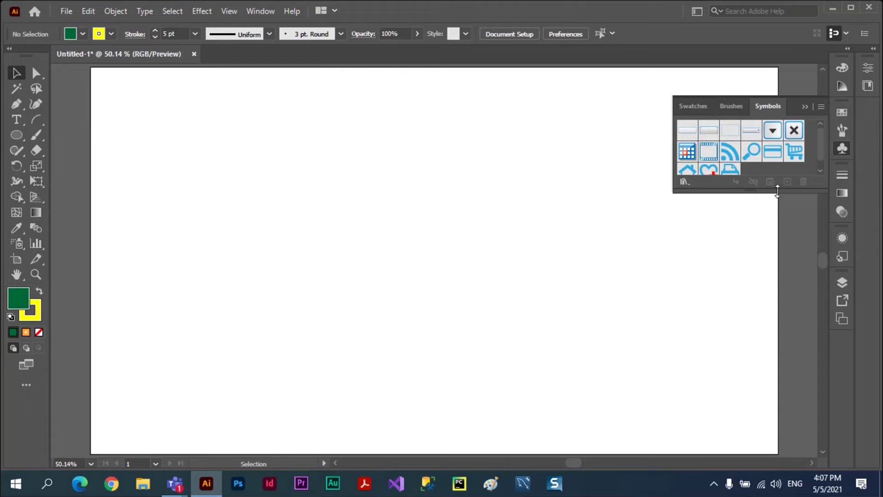
left_click_drag(777, 191, 778, 301)
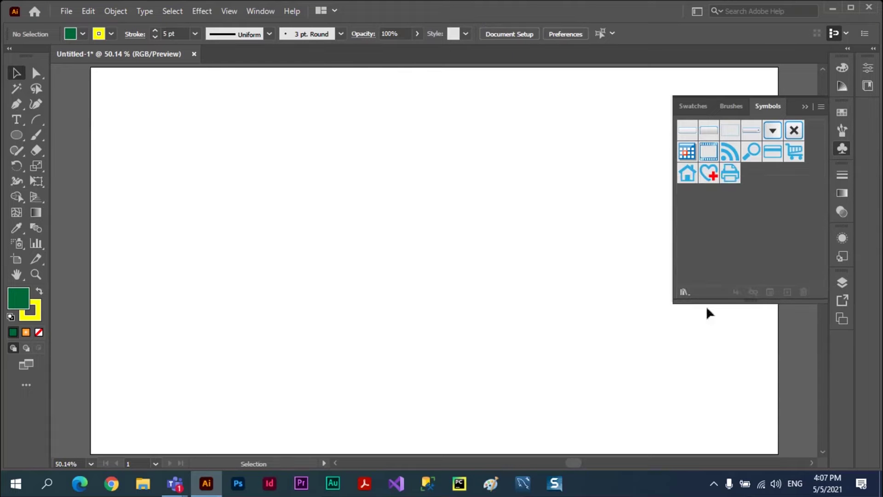
left_click(692, 296)
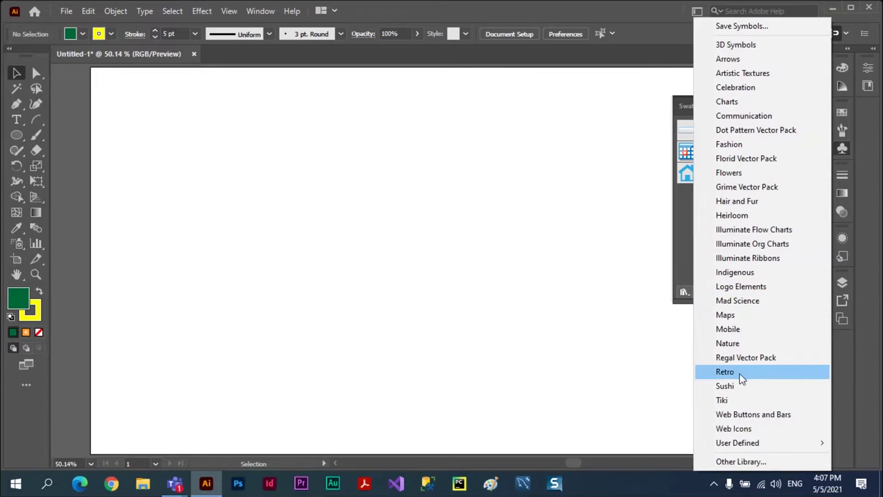
left_click(732, 344)
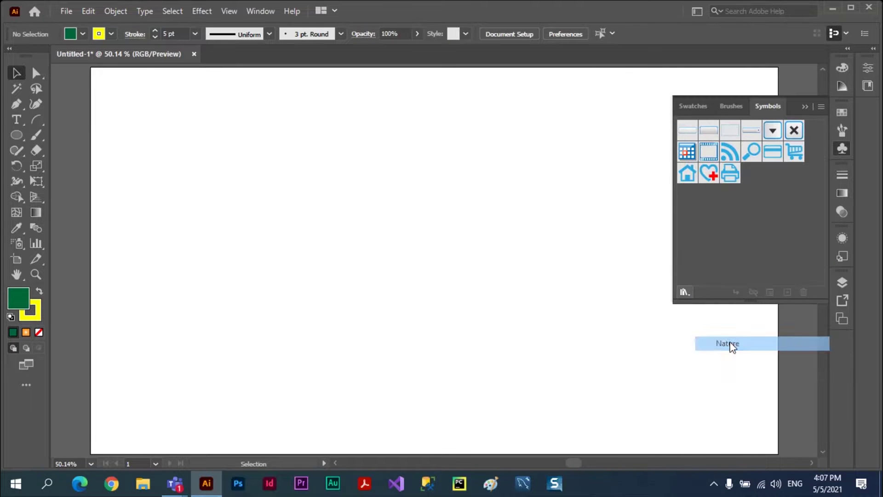
left_click_drag(515, 299, 545, 436)
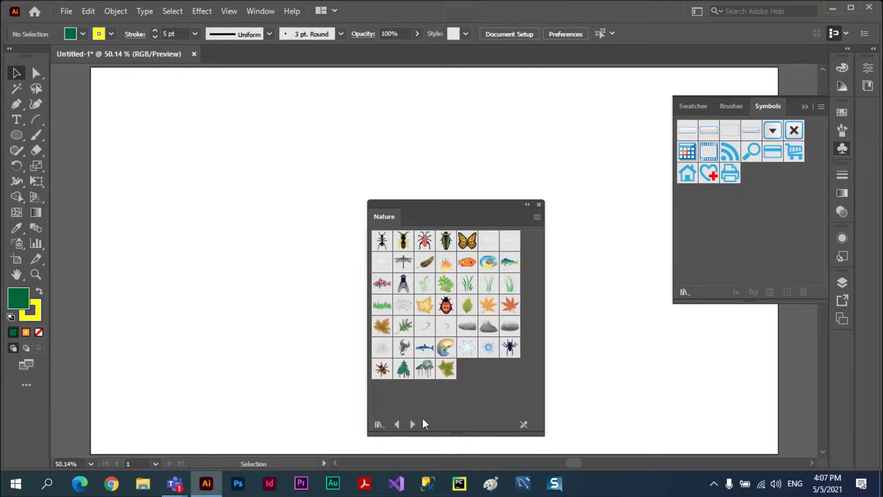
Step back through the symbol libraries to Florid Vector Pack and pick the leaf-shaped ornament.
left_click(396, 424)
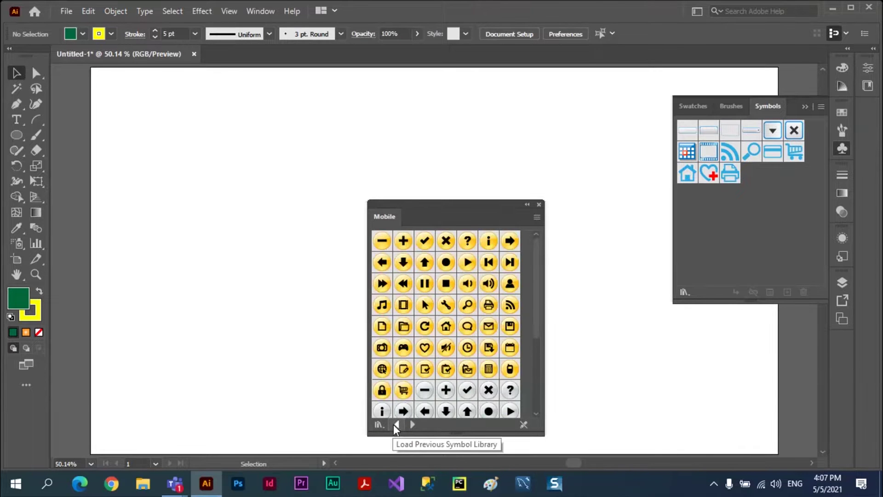
left_click(395, 424)
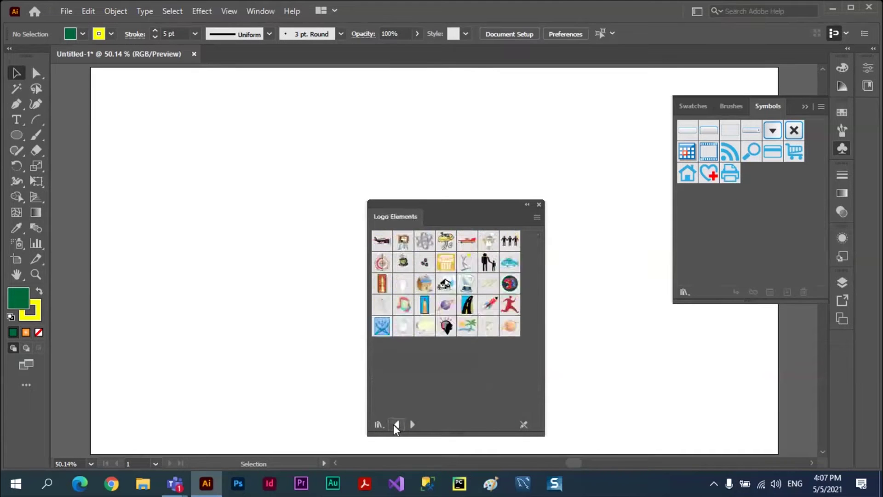
left_click(395, 424)
left_click(394, 424)
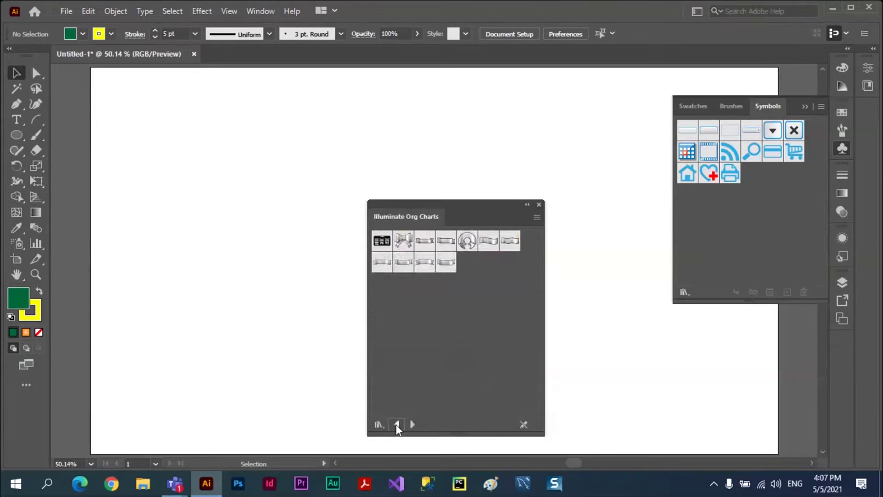
left_click(396, 425)
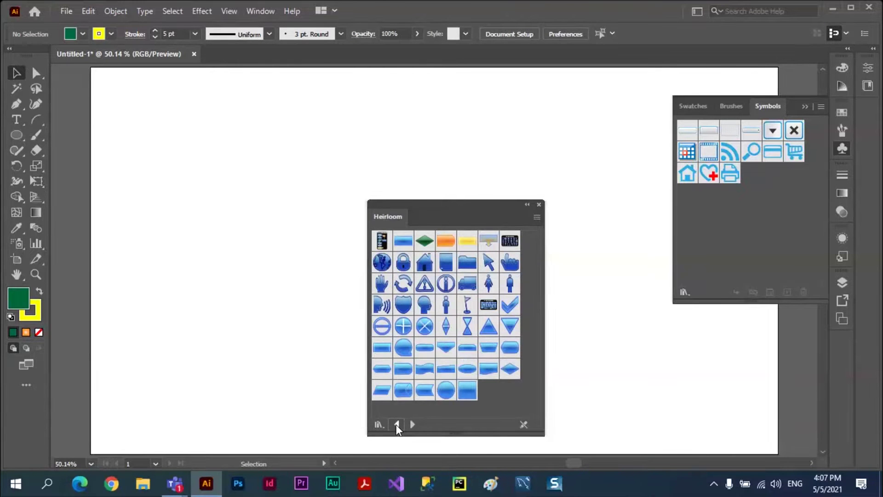
left_click(396, 425)
left_click(396, 425)
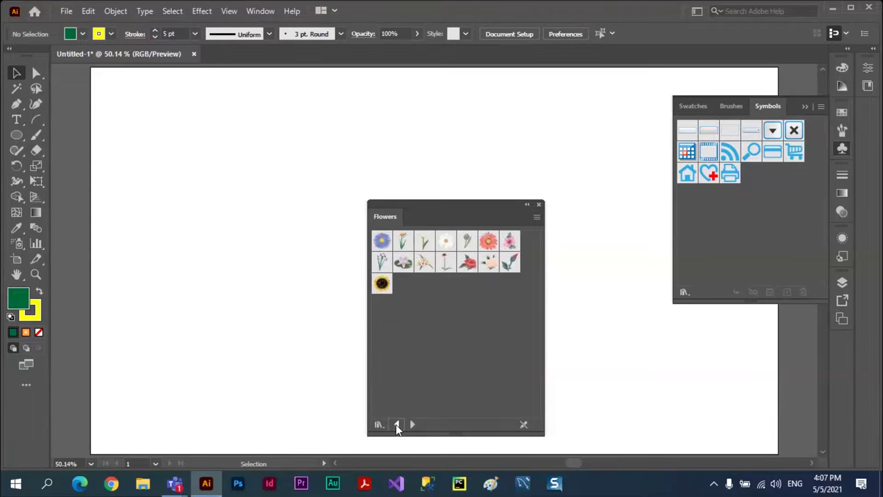
left_click(397, 424)
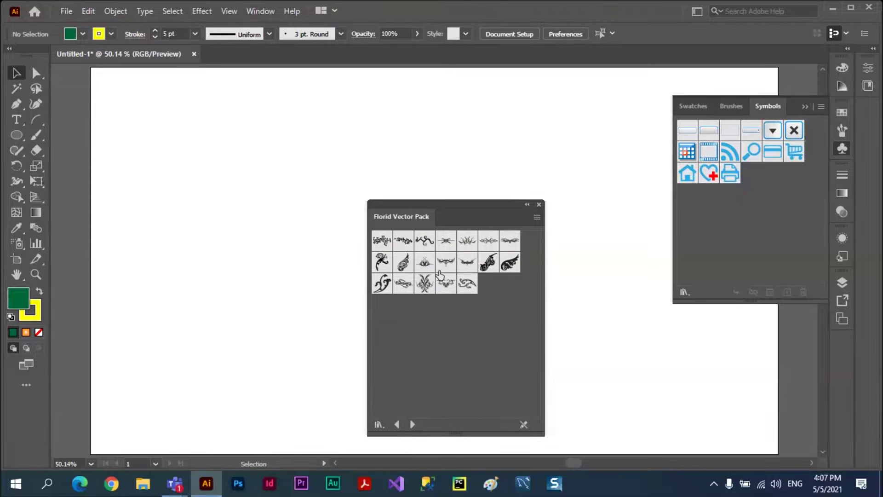
left_click(403, 263)
Place an enlarged Florid Vector Pack 09 ornament at upper left and choose RGB Red fill.
left_click_drag(391, 265, 246, 184)
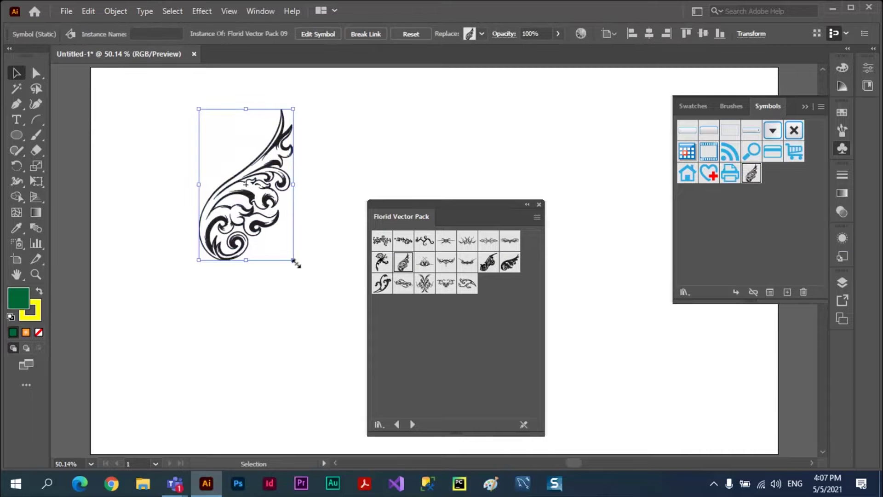
left_click_drag(293, 260, 329, 315)
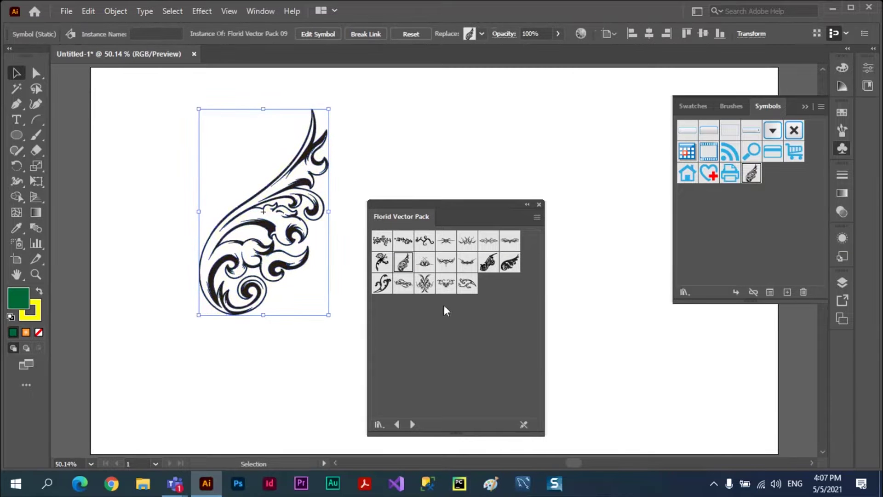
left_click(539, 204)
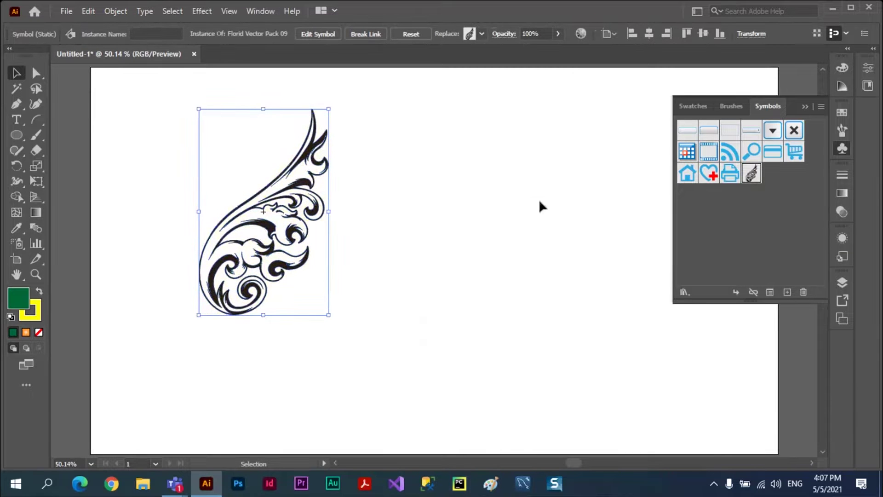
left_click(841, 113)
left_click(734, 149)
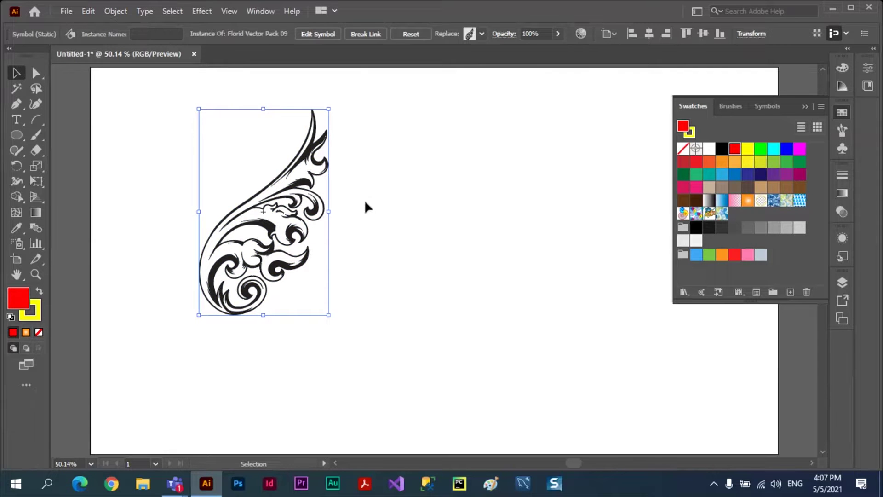
Break the ornament's symbol link, move it down-right, fill it red and shrink it.
left_click(358, 34)
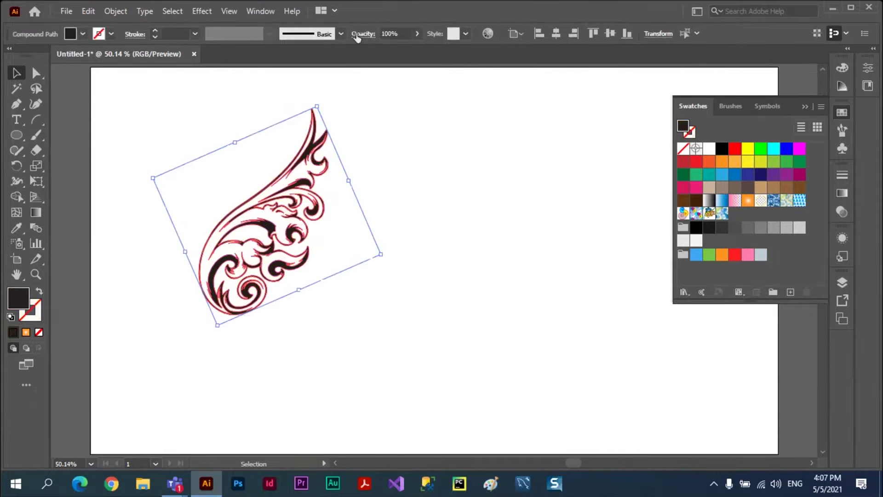
left_click_drag(292, 193, 333, 236)
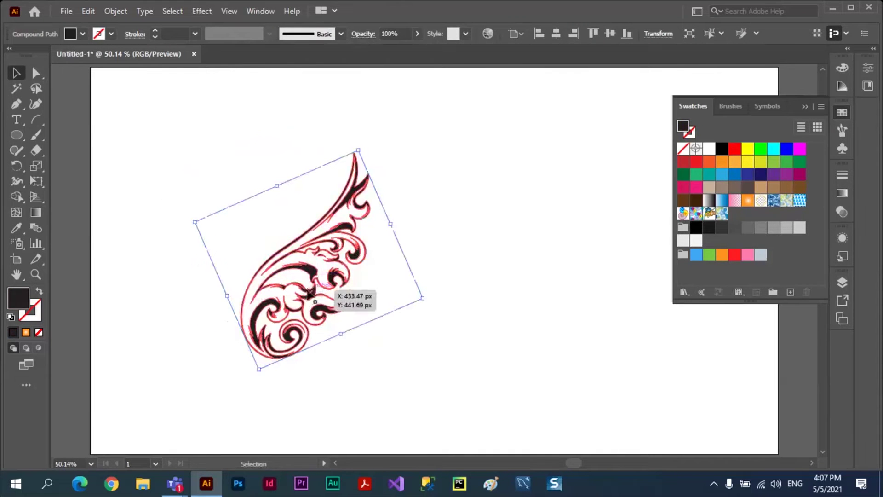
left_click(734, 149)
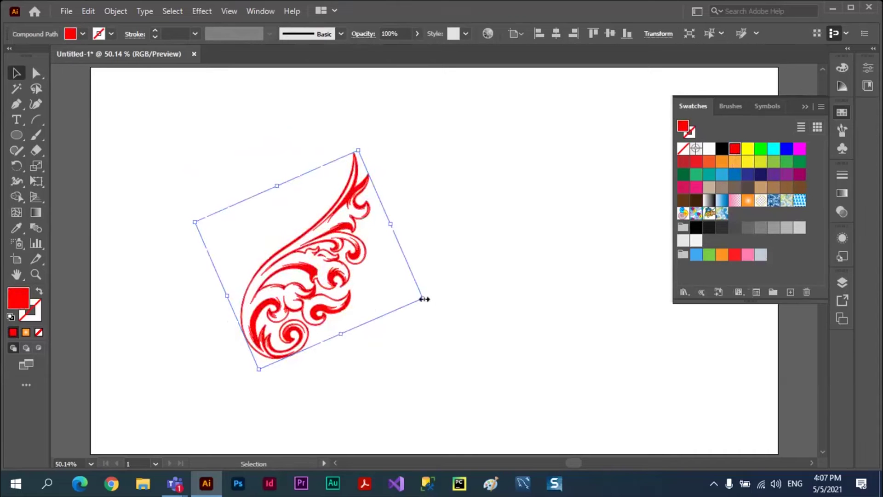
left_click_drag(422, 299, 407, 258)
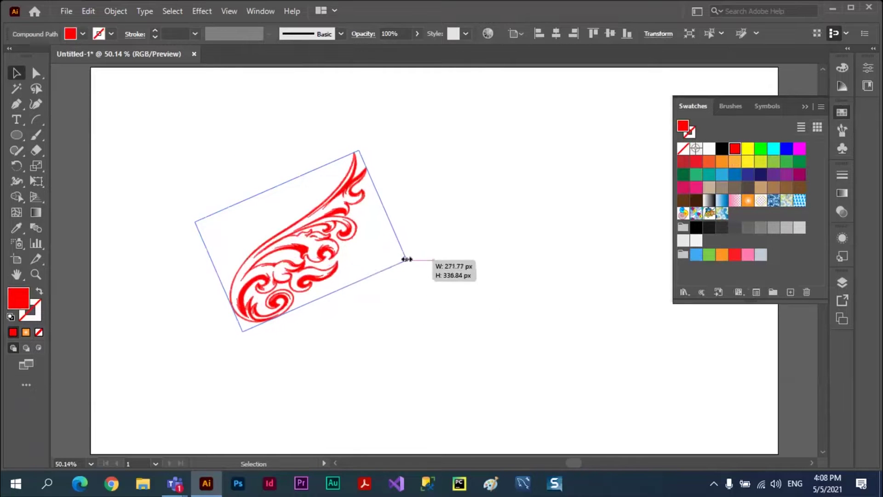
left_click_drag(407, 259, 363, 277)
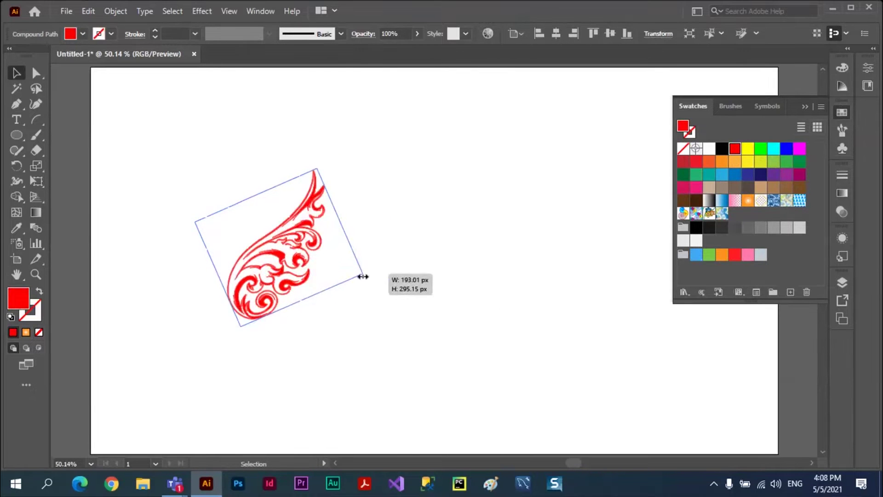
Close the Swatches panel and reselect the ornament with the Selection tool.
left_click(802, 107)
left_click(251, 240)
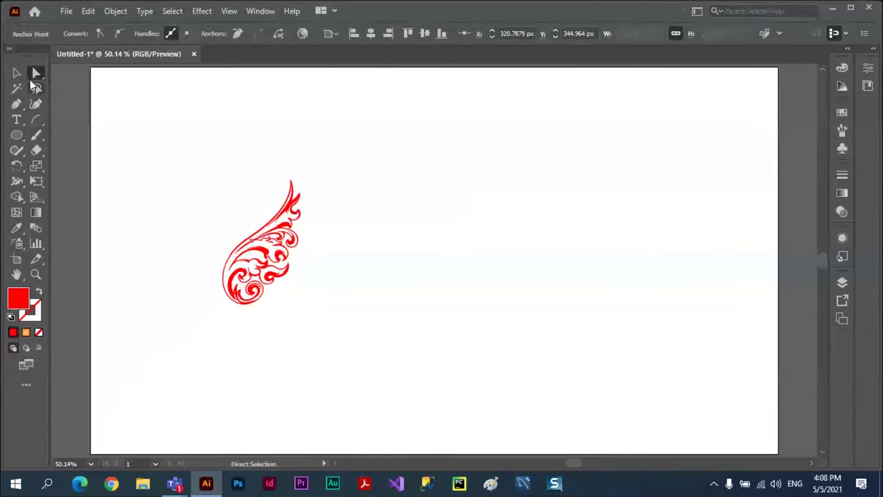
left_click(17, 73)
left_click(261, 235)
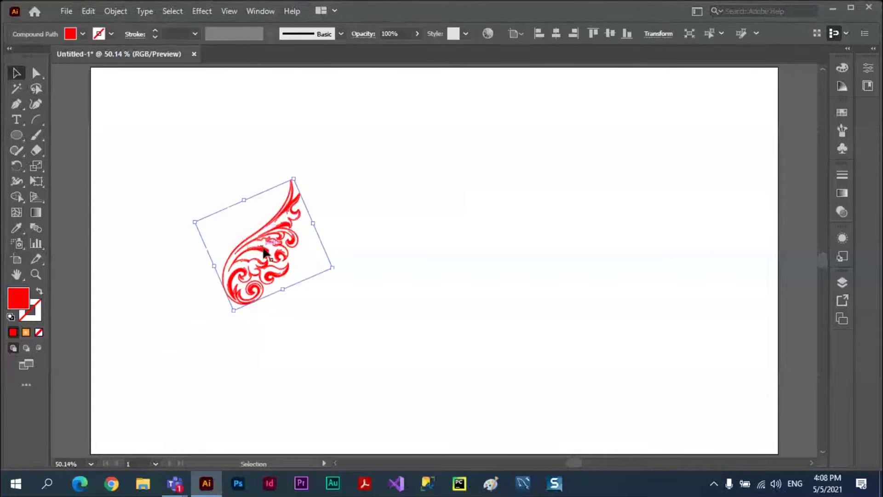
left_click(201, 203)
left_click(240, 251)
Apply a Grid Repeat to the ornament, then move it up and adjust its columns and rows.
left_click(117, 10)
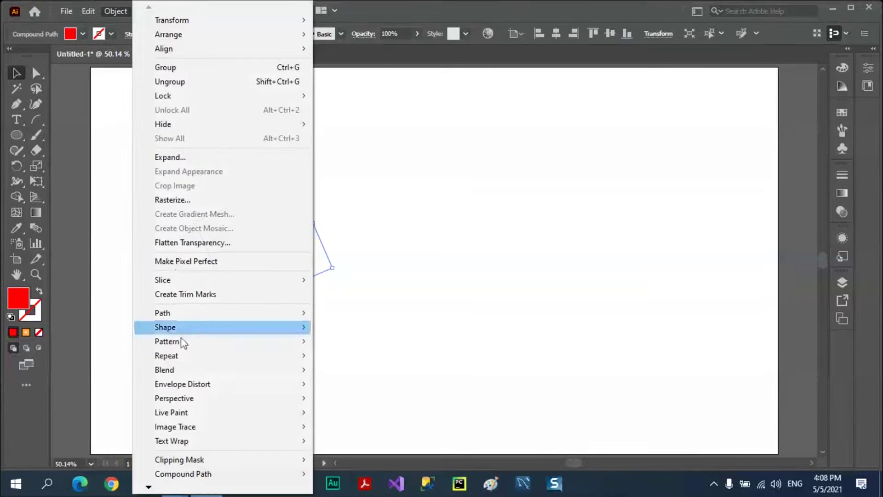
mouse_move(167, 355)
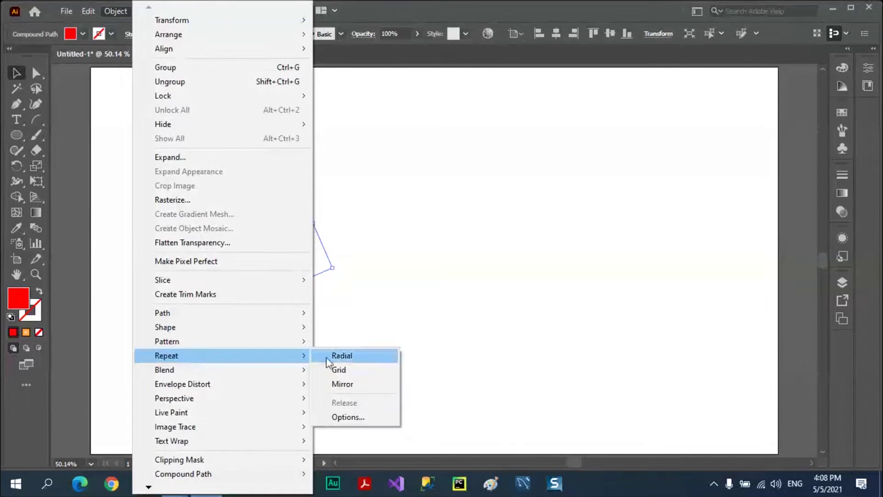
left_click(361, 375)
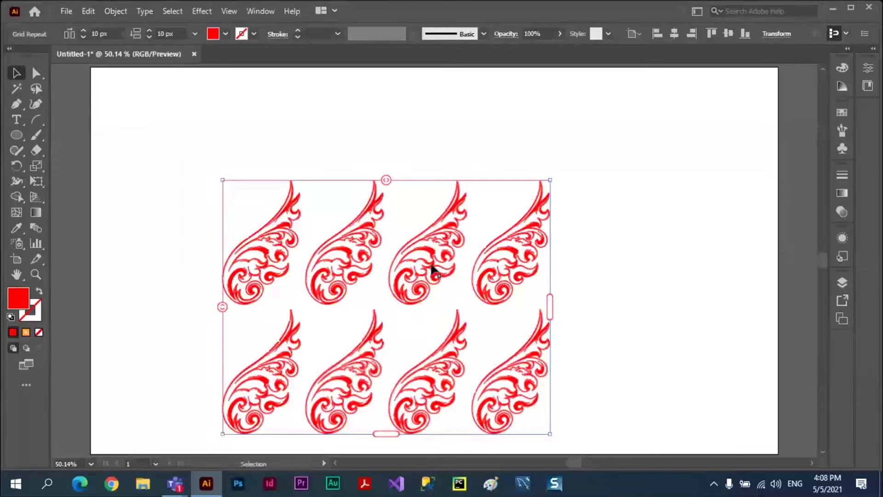
left_click_drag(432, 268, 431, 191)
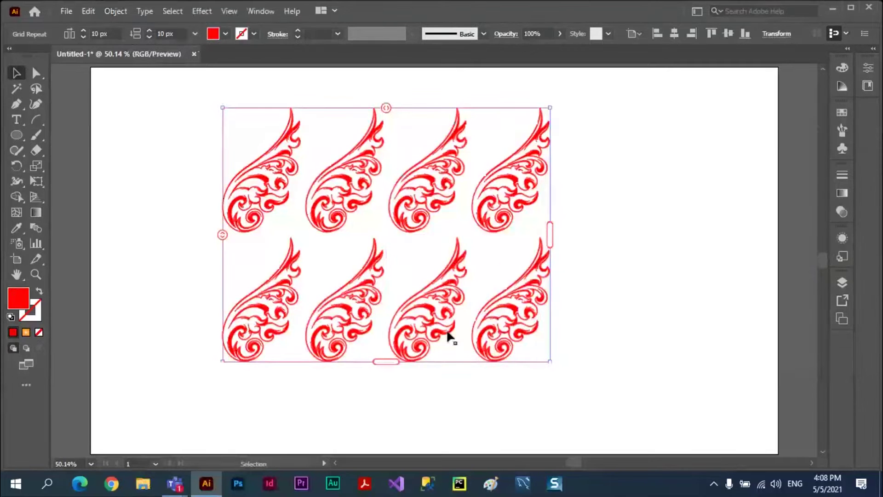
left_click_drag(550, 234, 749, 245)
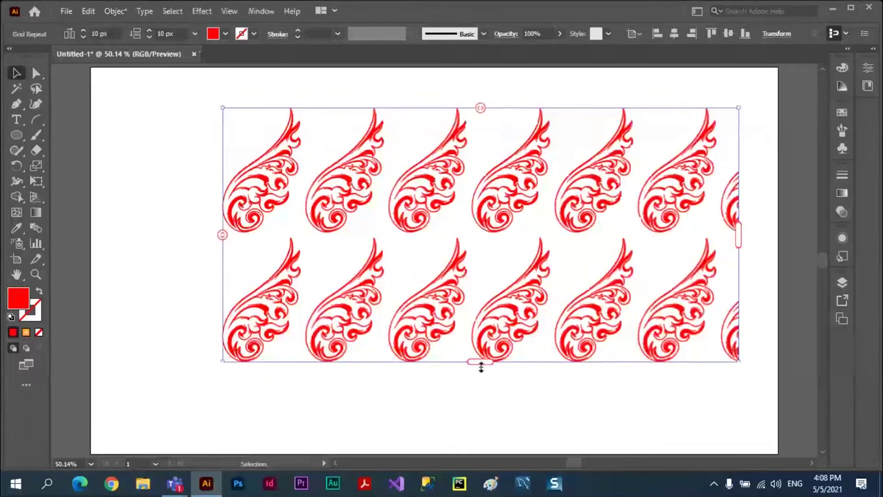
left_click_drag(481, 363, 488, 441)
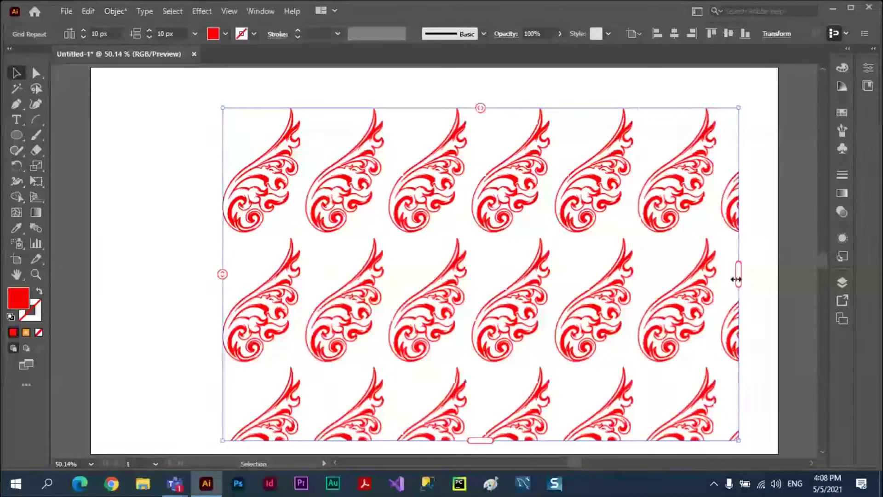
left_click_drag(739, 275, 682, 275)
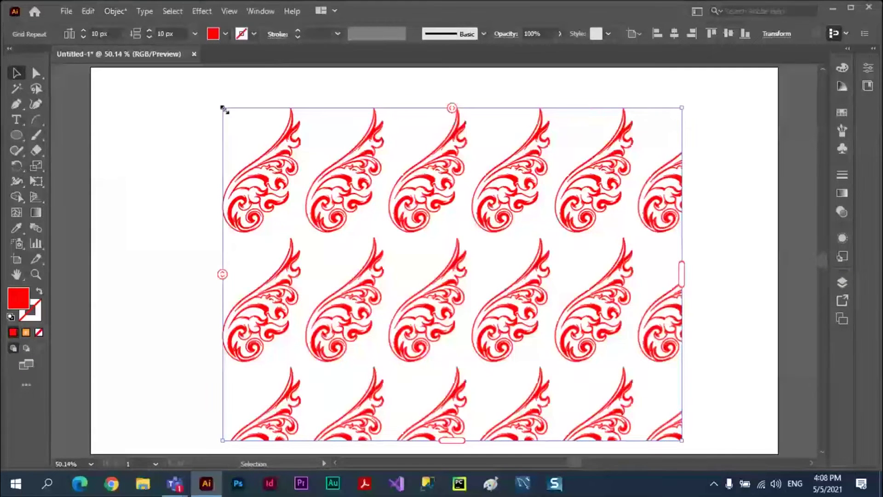
Scale the grid down, move it to the upper left, and extend it wider and taller.
left_click_drag(222, 107, 460, 280)
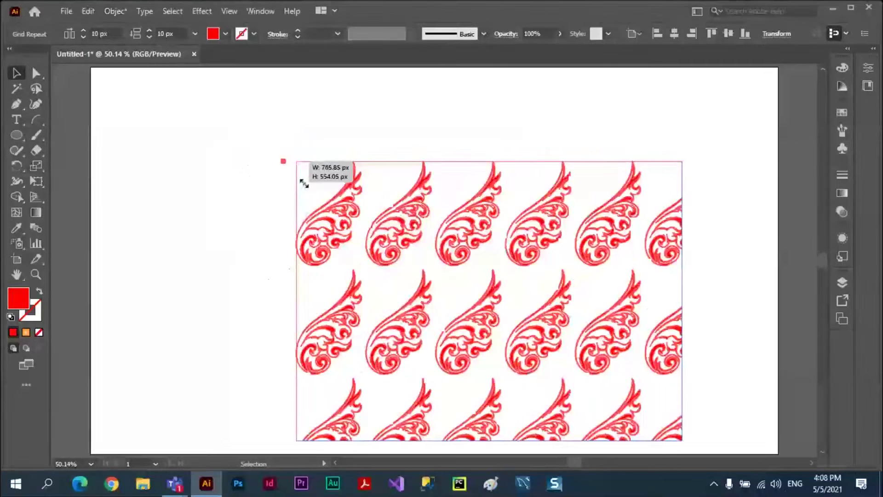
left_click_drag(560, 320, 298, 128)
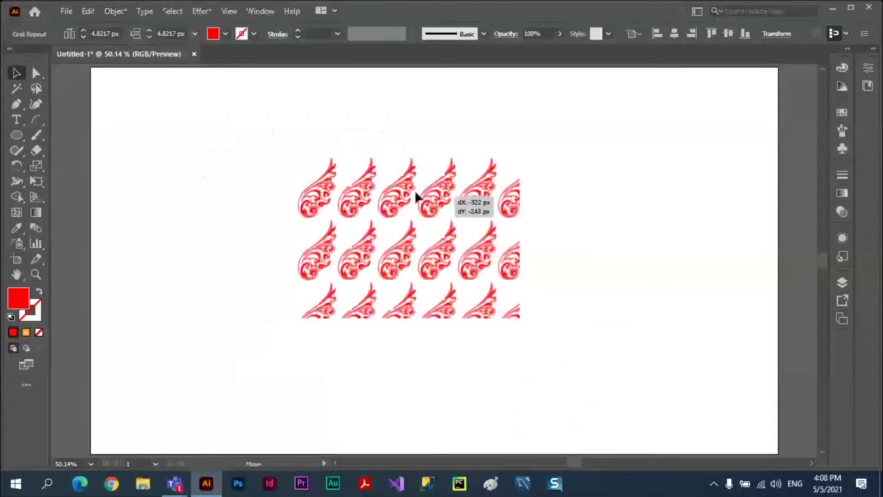
left_click_drag(390, 168, 685, 208)
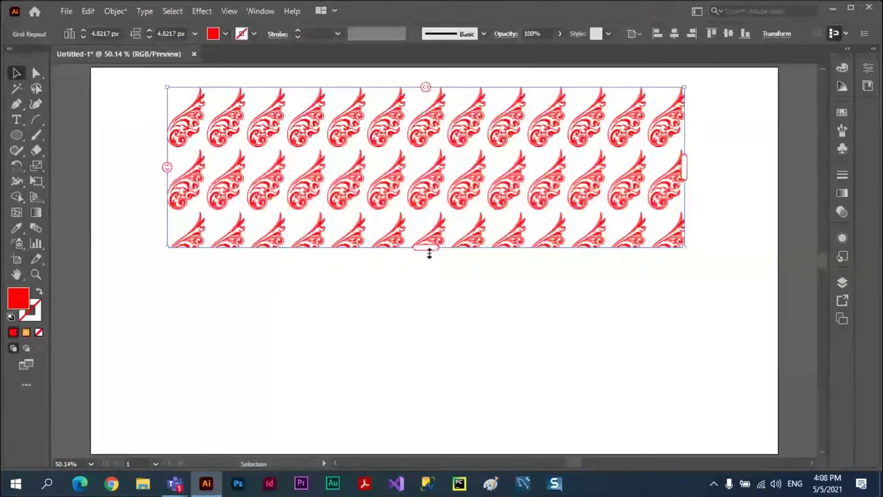
left_click_drag(429, 249, 441, 396)
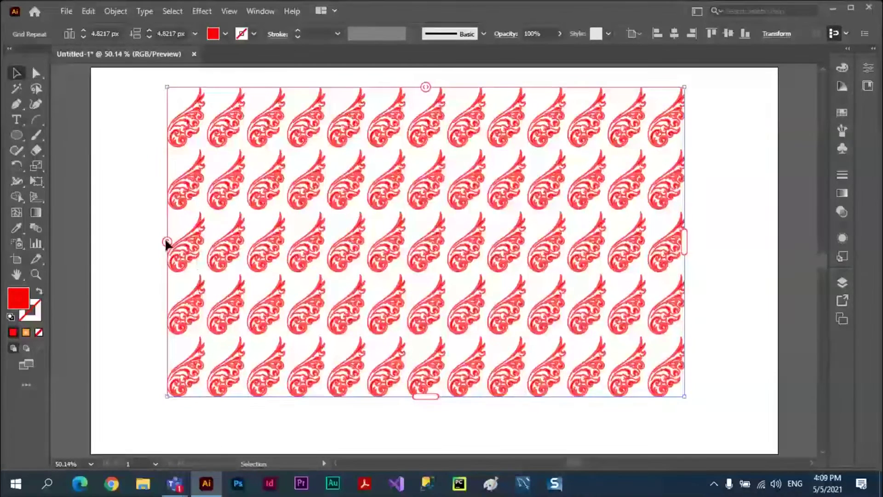
Tighten the row gaps and widen the column gaps (spacing 18.2016 px and -9.5116 px).
left_click_drag(166, 241, 167, 238)
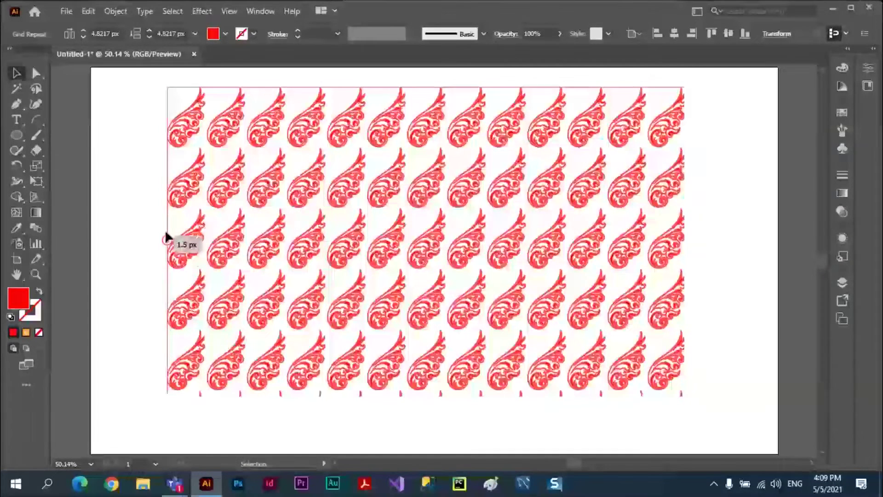
left_click_drag(167, 238, 170, 229)
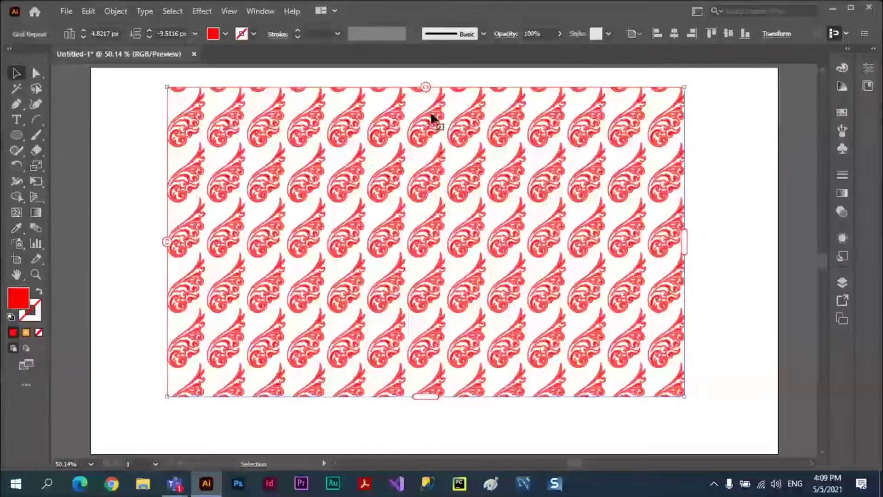
mouse_move(426, 87)
left_mouse_down()
mouse_move(439, 88)
mouse_move(429, 88)
left_mouse_up()
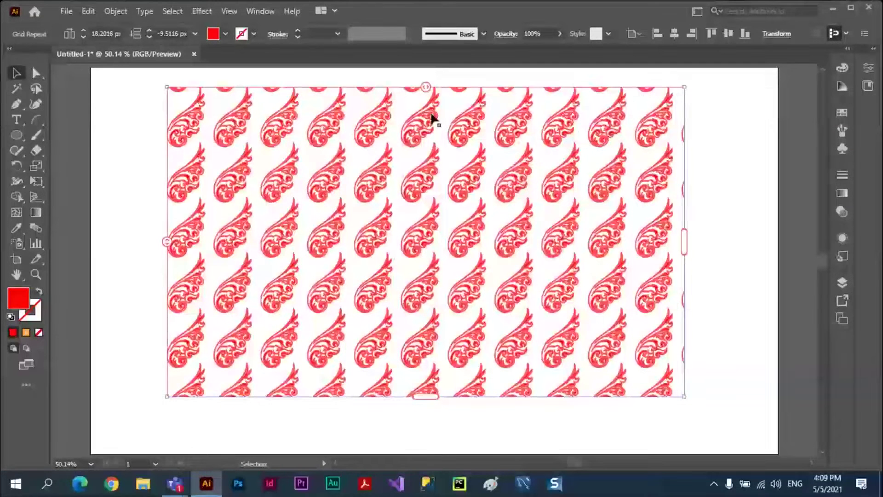
double_click(433, 118)
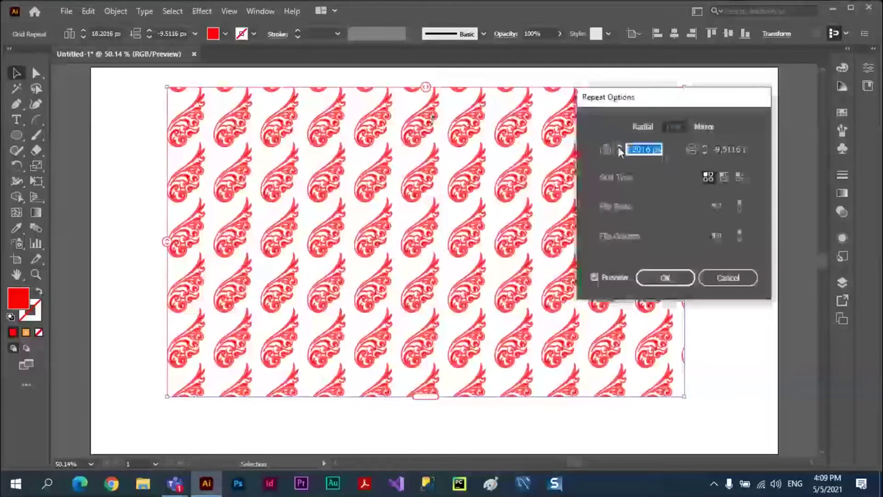
left_click(725, 178)
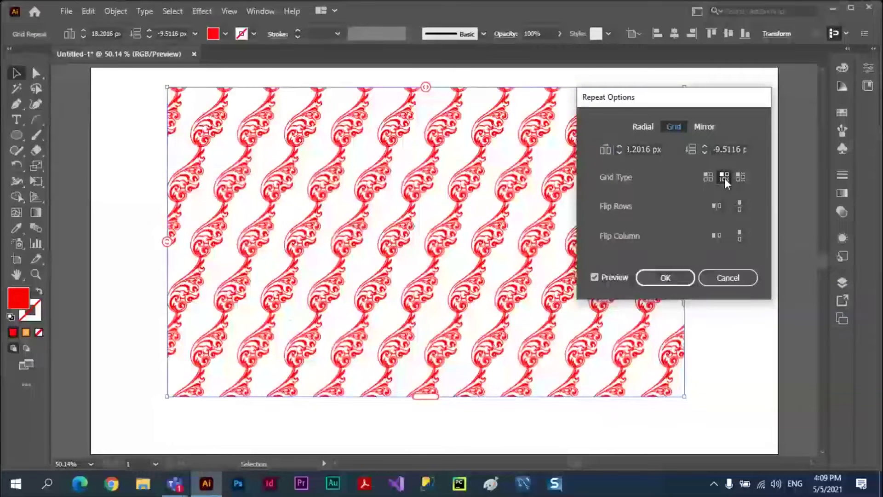
left_click(740, 177)
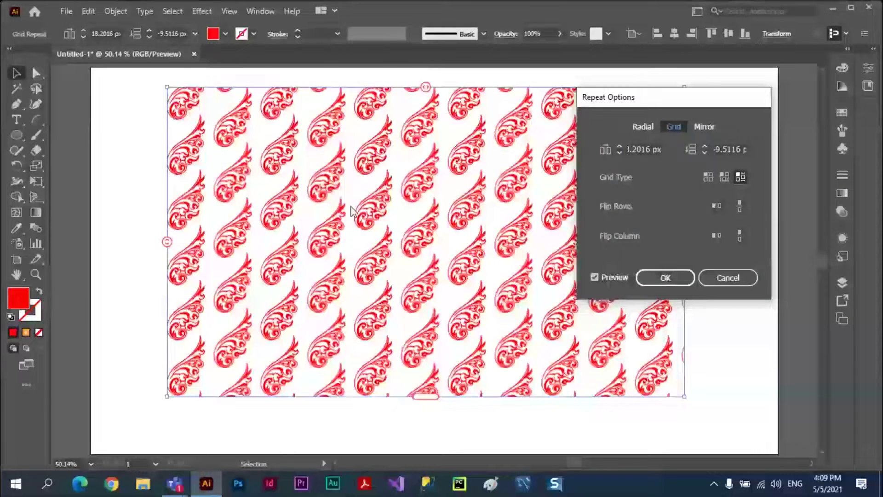
left_click(708, 176)
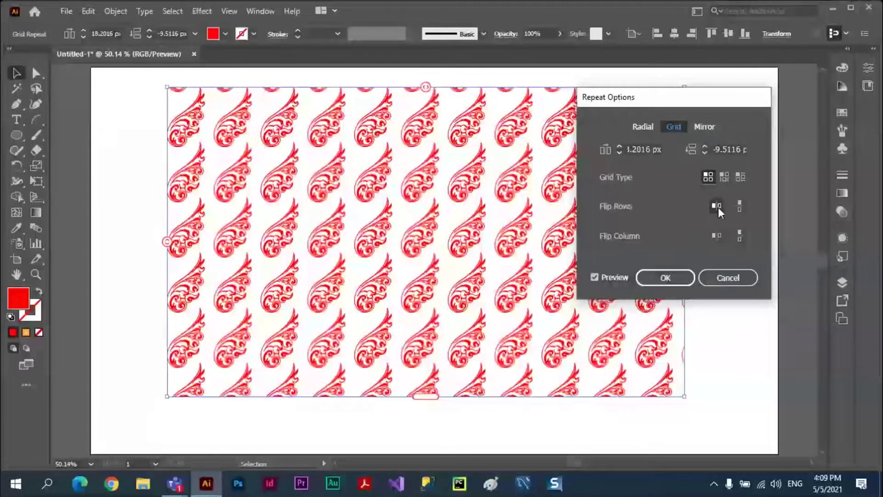
left_click(719, 207)
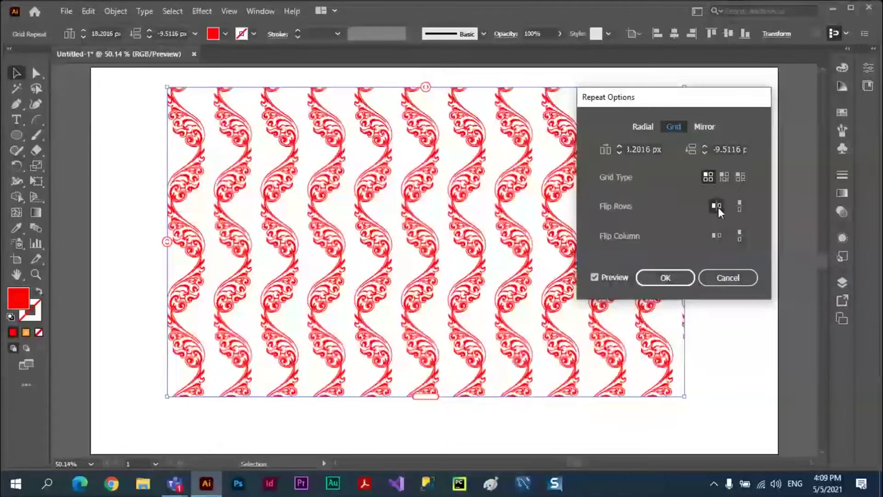
left_click(741, 206)
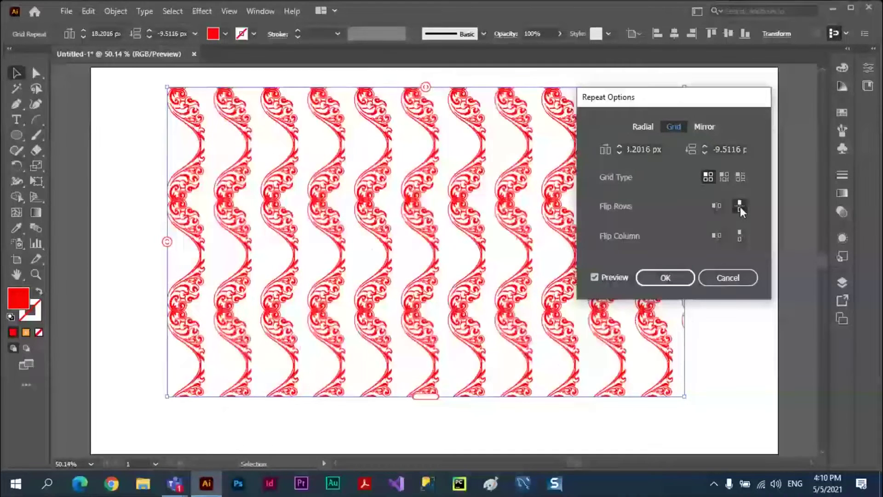
left_click(741, 206)
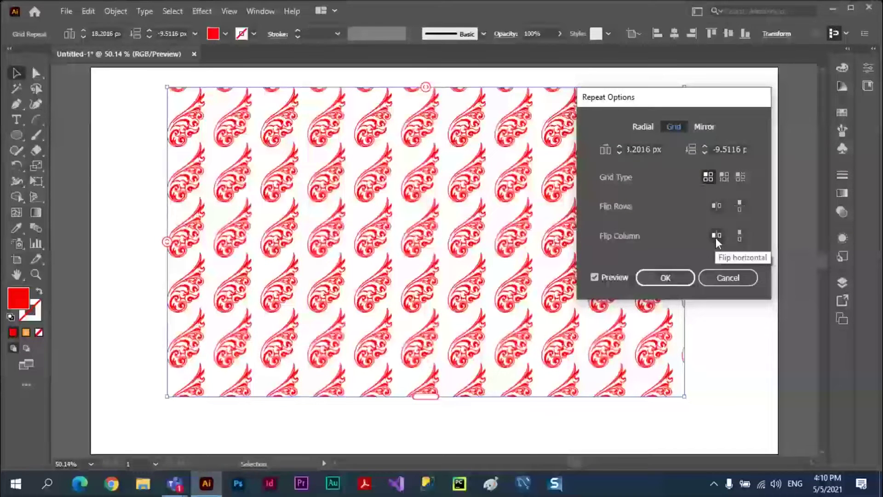
left_click(740, 236)
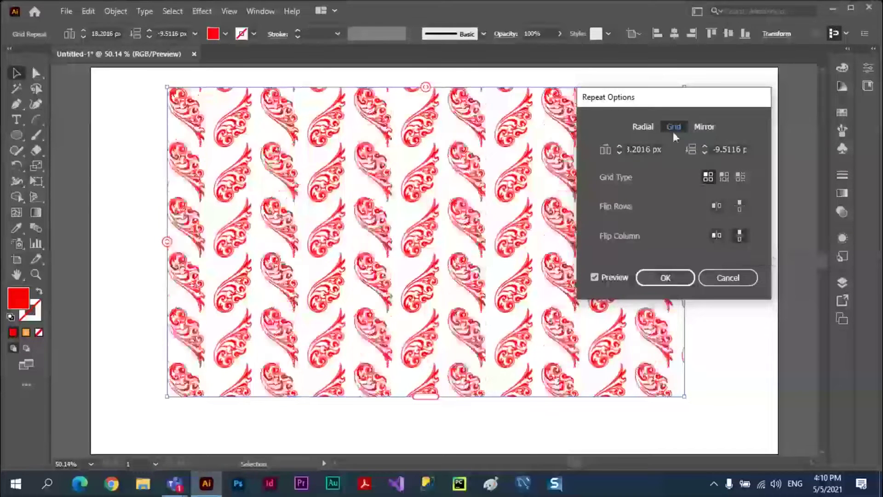
left_click(731, 279)
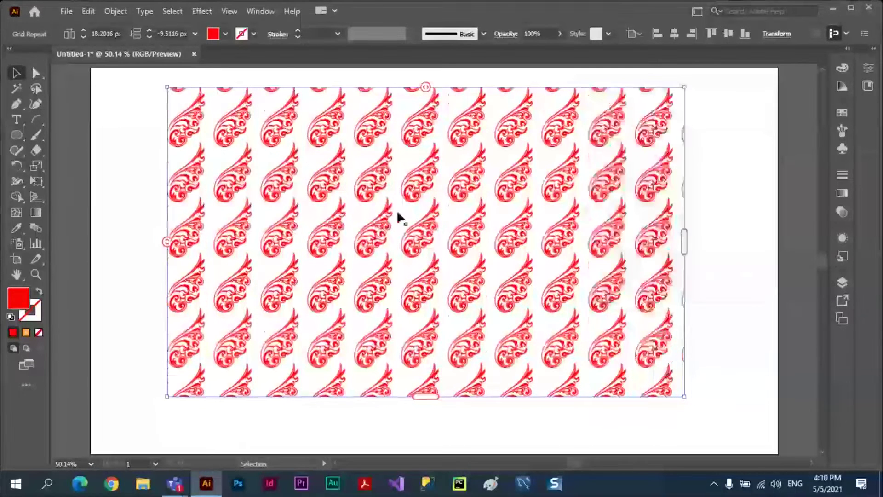
Release the Grid Repeat to one tilted ornament and move it toward the artboard centre.
left_click(117, 14)
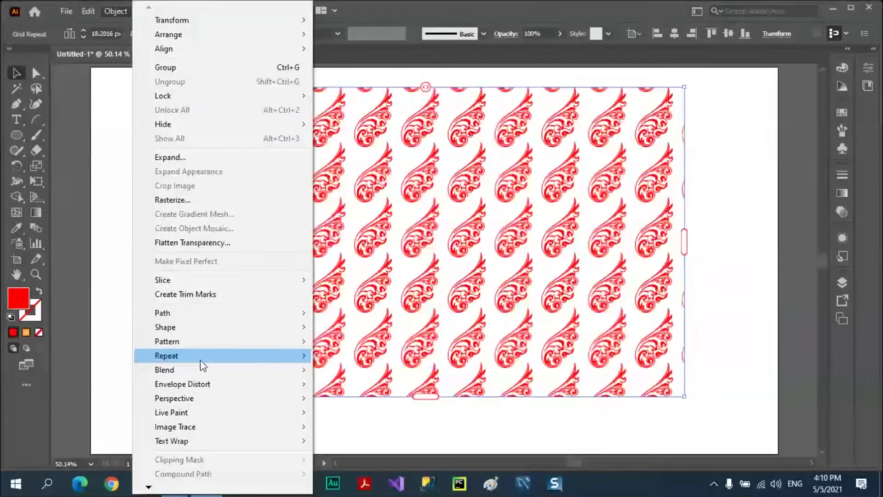
mouse_move(166, 355)
left_click(330, 404)
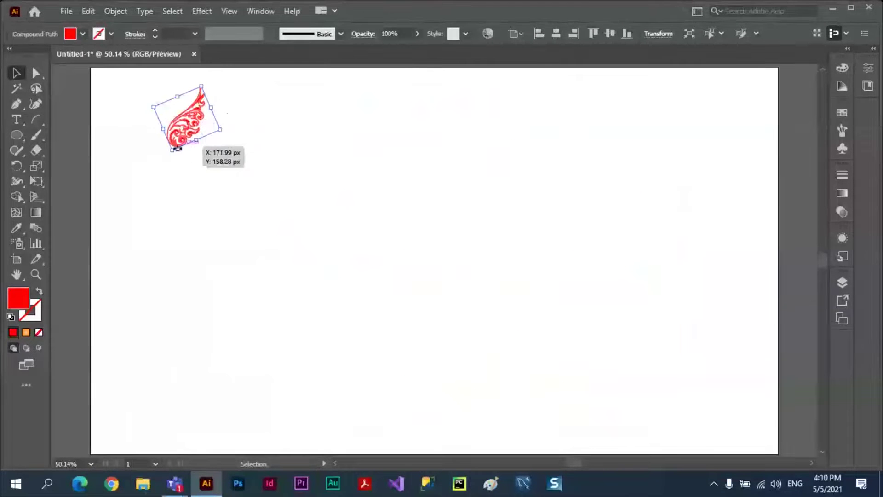
mouse_move(180, 131)
left_mouse_down()
mouse_move(234, 218)
mouse_move(267, 232)
left_mouse_up()
left_click(263, 210)
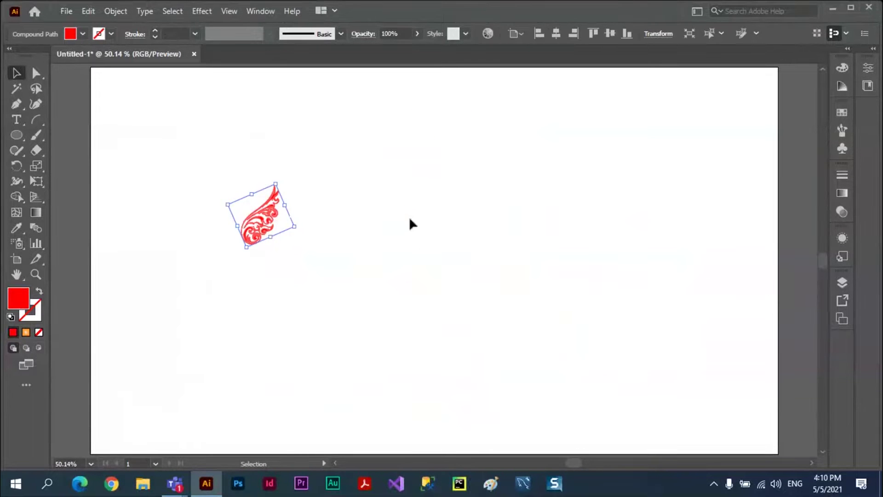
left_click(403, 210)
left_click(268, 231)
left_click(115, 11)
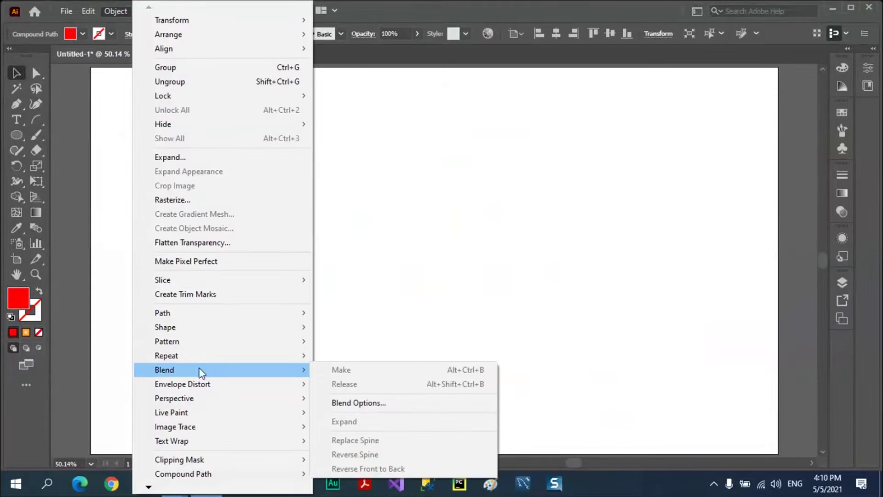
mouse_move(167, 355)
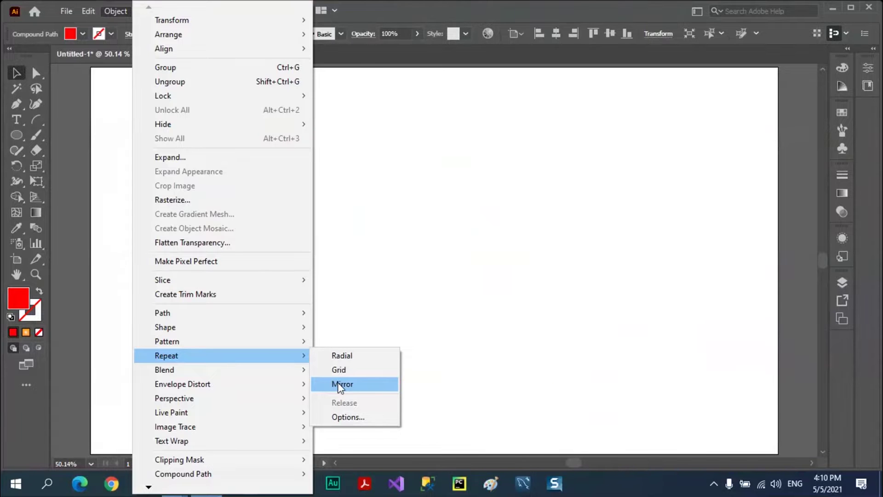
Apply a Mirror Repeat to the ornament and position the mirrored pair on the artboard.
left_click(339, 384)
mouse_move(428, 250)
left_mouse_down()
mouse_move(529, 263)
mouse_move(446, 249)
mouse_move(447, 241)
mouse_move(506, 280)
left_mouse_up()
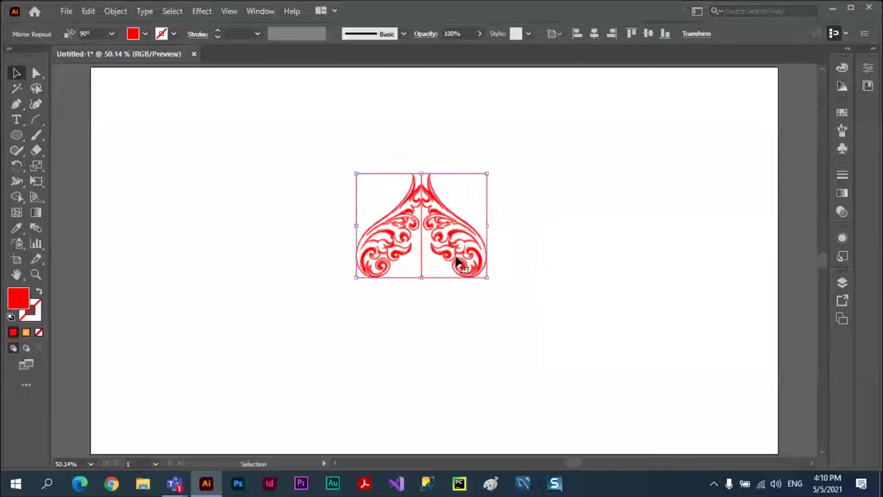
left_click_drag(459, 256, 433, 256)
left_click_drag(331, 220, 331, 220)
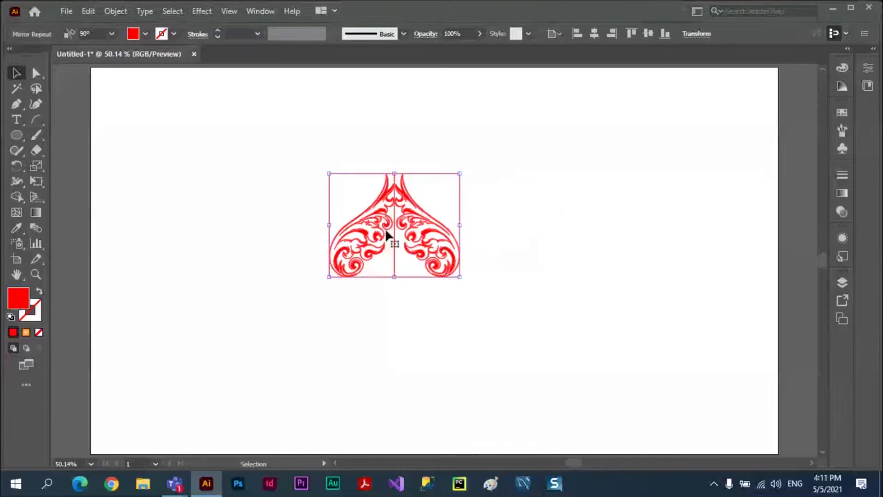
Try 60° and 210° mirror axis angles, settle on 90°, and shift the pair left.
left_click(111, 34)
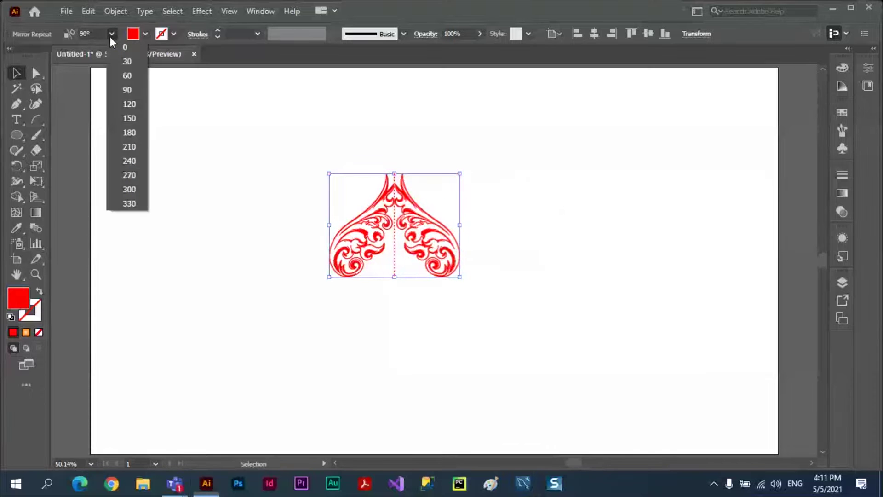
left_click(127, 76)
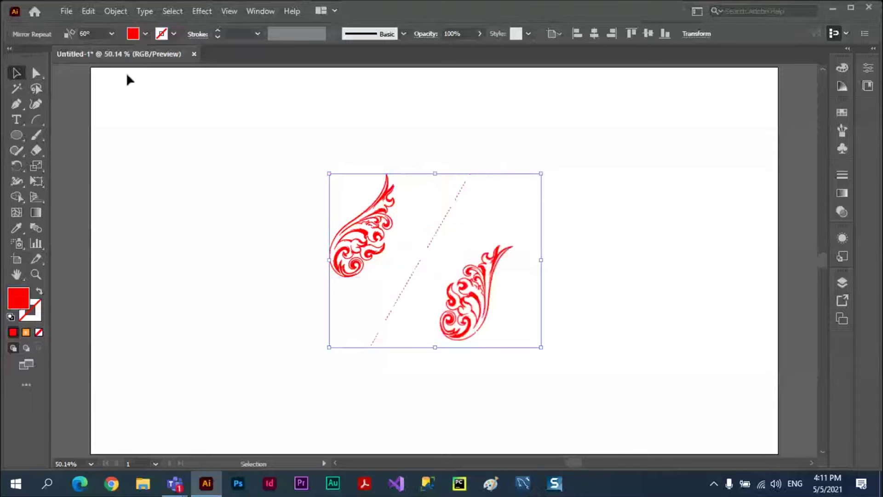
left_click(111, 34)
left_click(124, 147)
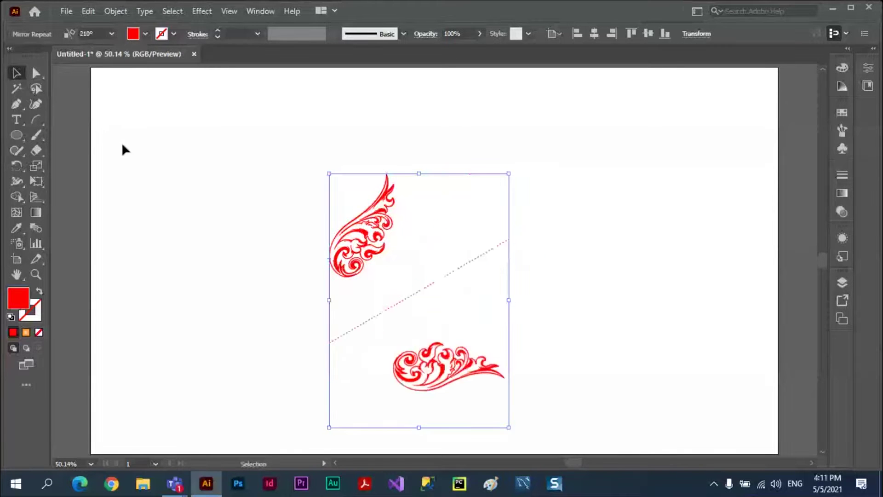
left_click(112, 34)
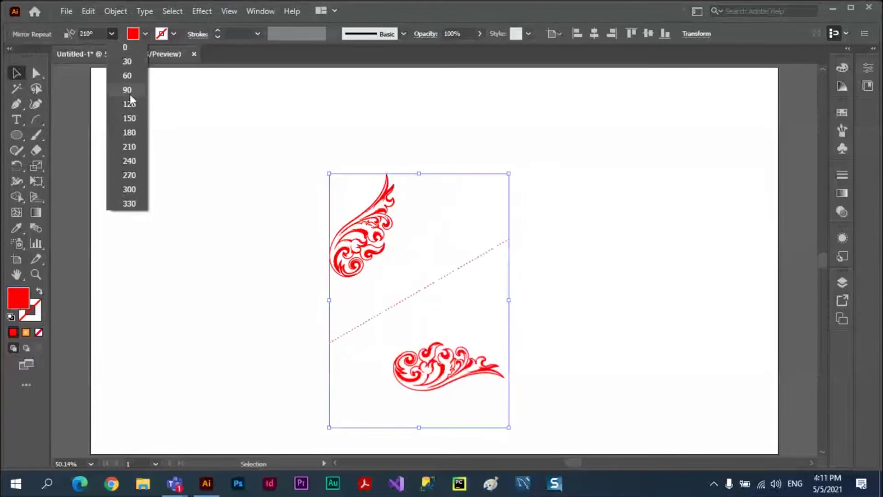
left_click(127, 90)
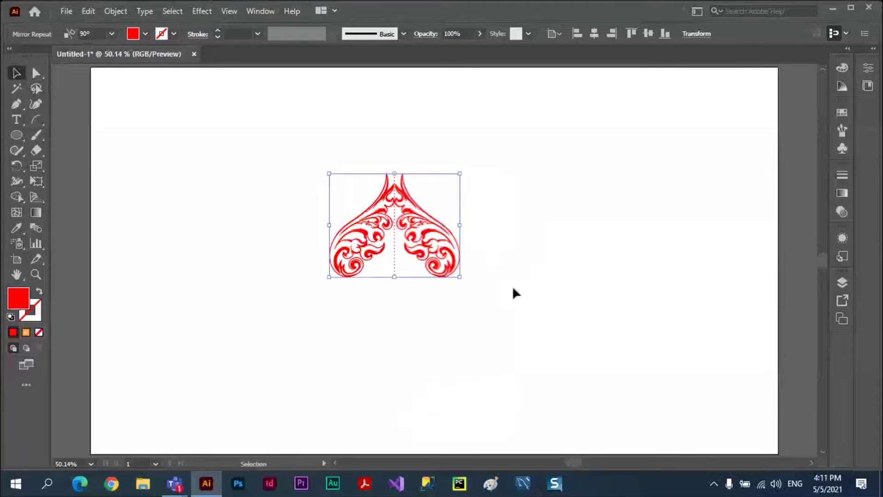
left_click_drag(357, 242, 324, 249)
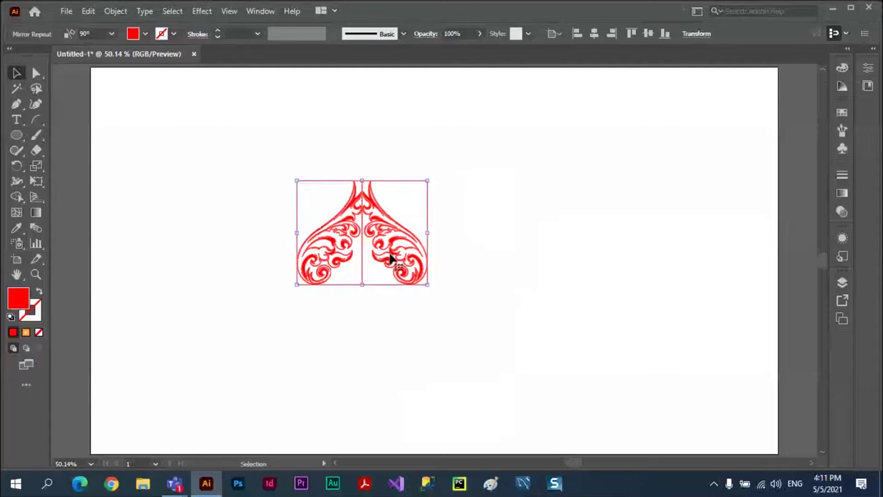
In isolation mode, move the source half outward and shift the axis right, tilting it slightly.
double_click(335, 248)
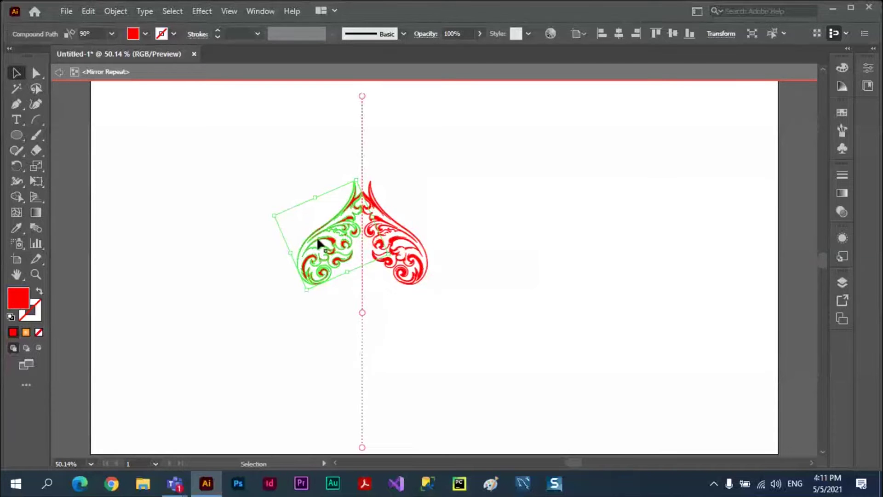
left_click(416, 256)
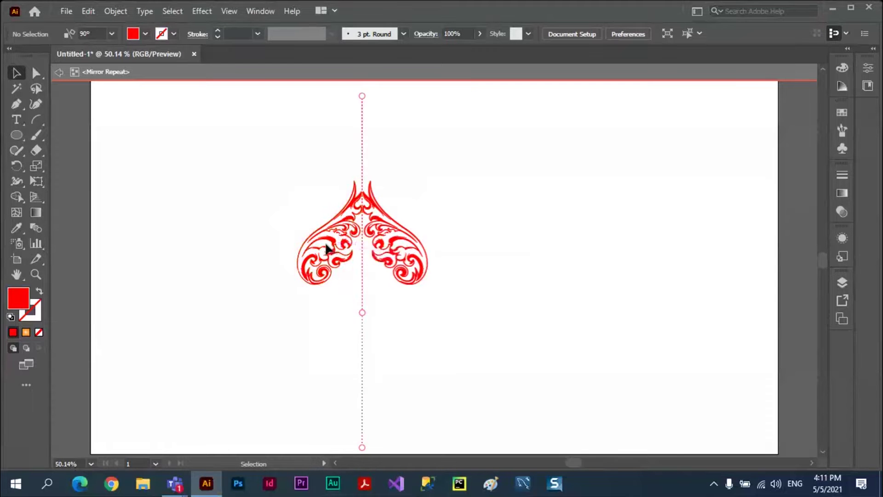
mouse_move(333, 251)
left_mouse_down()
mouse_move(255, 250)
mouse_move(298, 252)
left_mouse_up()
left_click_drag(363, 313, 411, 282)
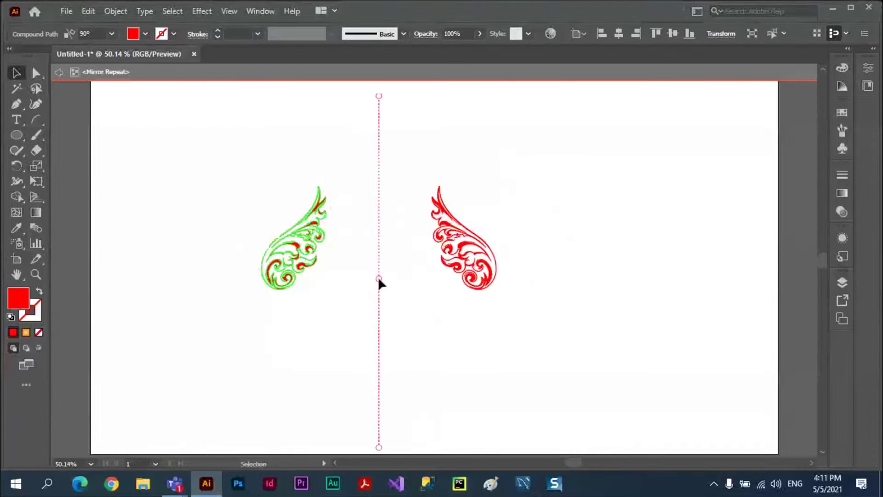
left_click_drag(307, 249, 335, 270)
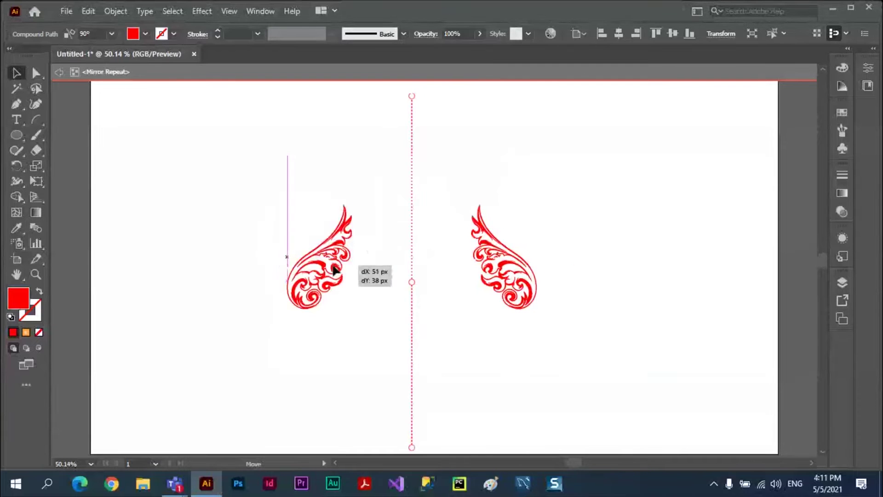
mouse_move(412, 281)
left_mouse_down()
mouse_move(450, 281)
mouse_move(393, 276)
left_mouse_up()
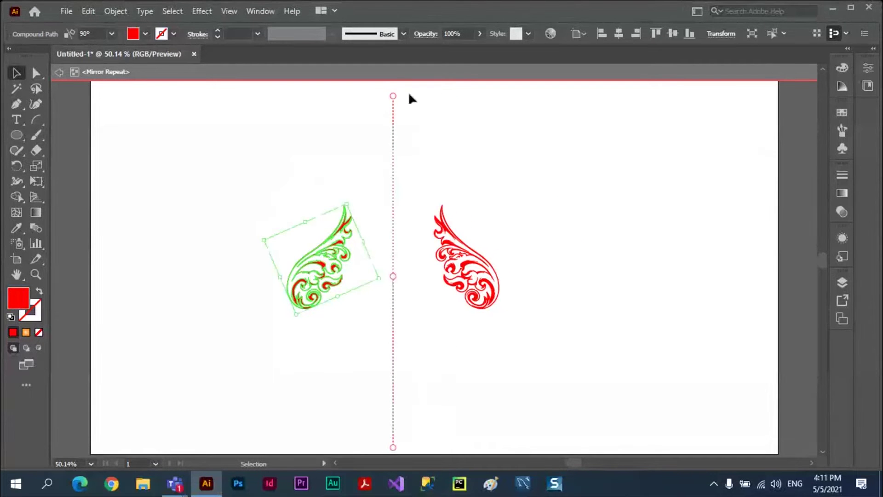
mouse_move(393, 96)
left_mouse_down()
mouse_move(412, 96)
mouse_move(479, 150)
mouse_move(442, 126)
mouse_move(393, 112)
left_mouse_up()
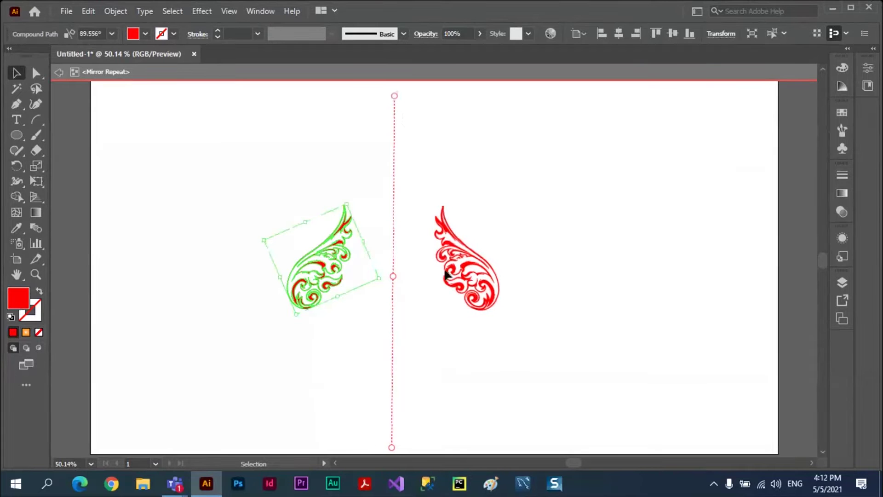
Move the left ornament 101 px further left, exit isolation and select both ornaments.
left_click(515, 261)
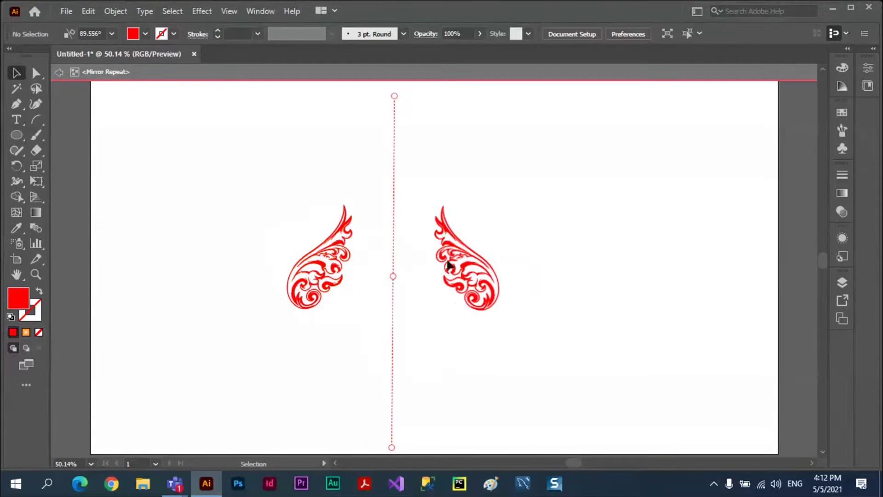
mouse_move(322, 280)
left_mouse_down()
mouse_move(276, 281)
mouse_move(418, 296)
left_mouse_up()
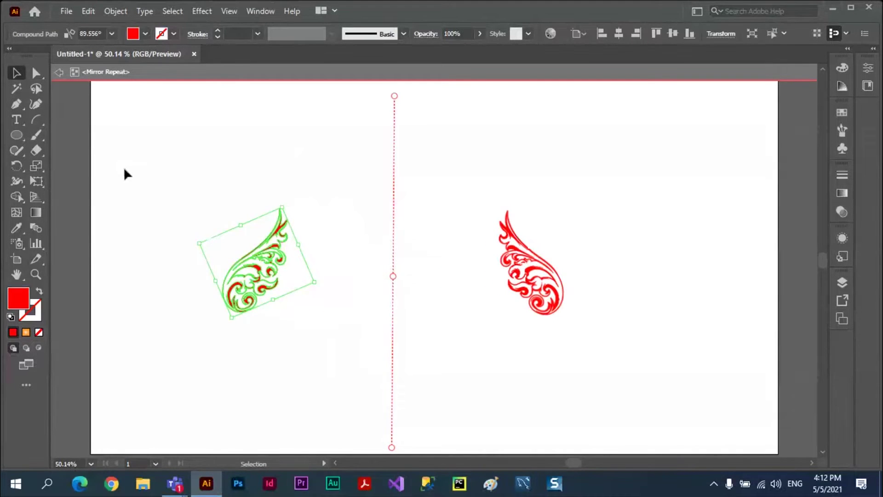
left_click(59, 72)
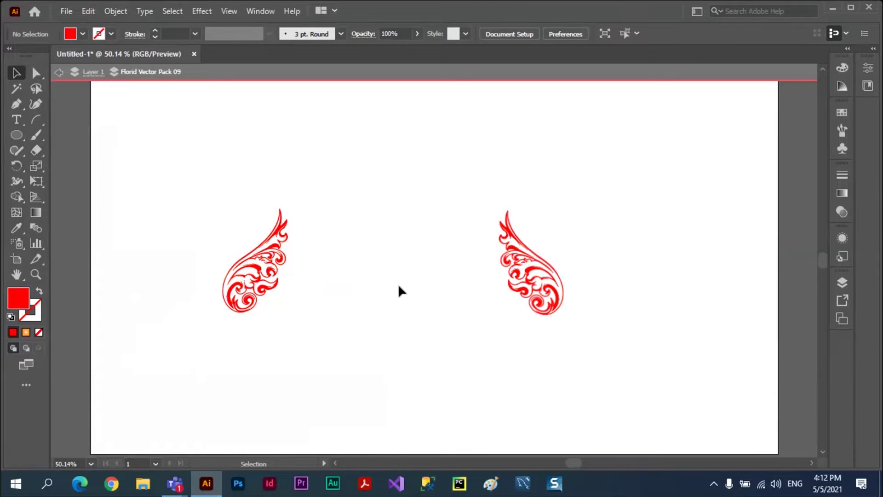
left_click(521, 279)
Delete the mirrored pair and open the Sushi symbol library from the Symbols panel.
key("Delete")
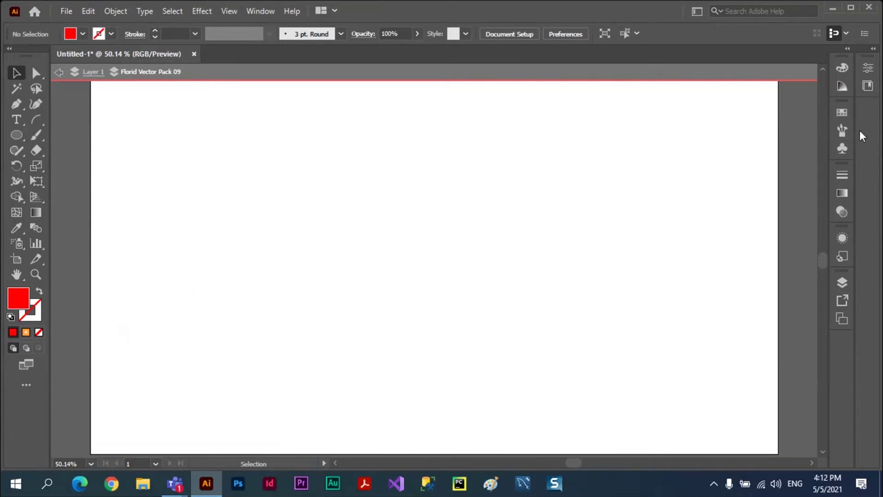
left_click(842, 148)
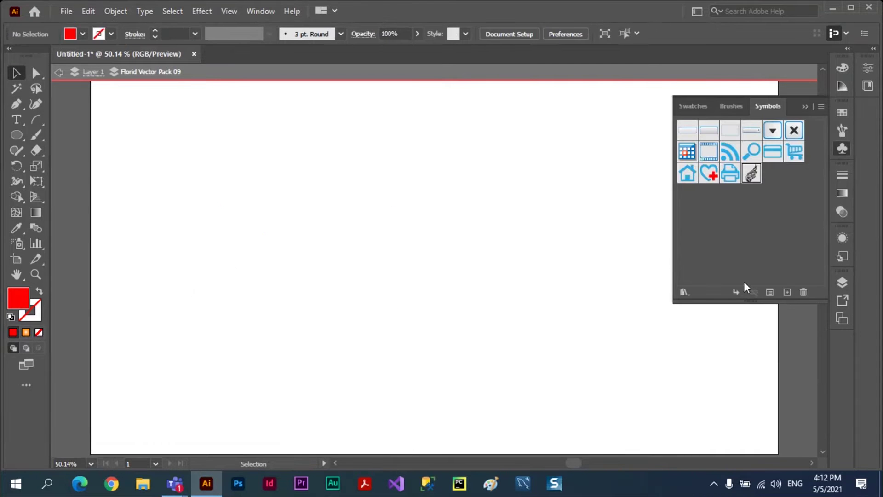
left_click(690, 297)
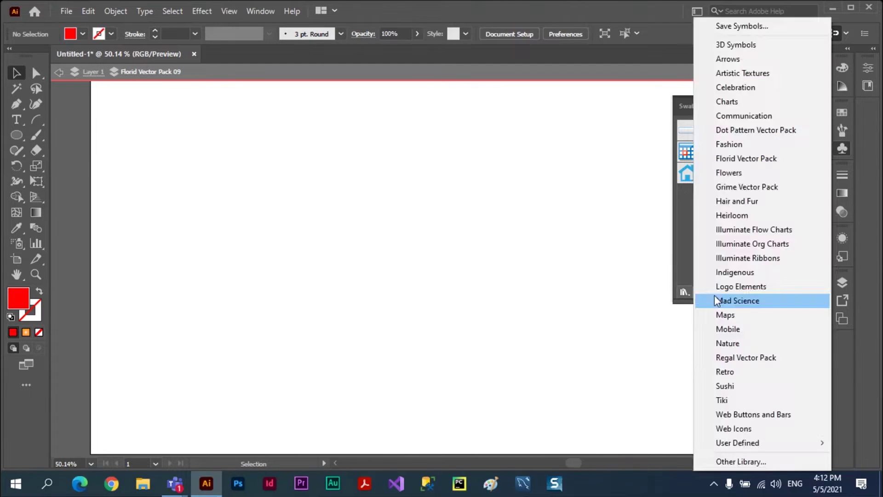
left_click(729, 384)
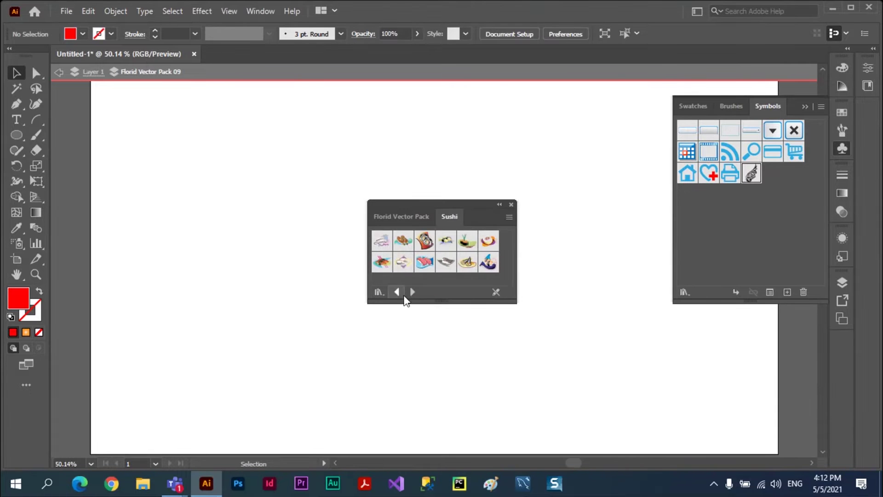
Step back through symbol libraries to Florid Vector Pack and pick the Florid Vector Pack 12 ornament.
left_click(396, 293)
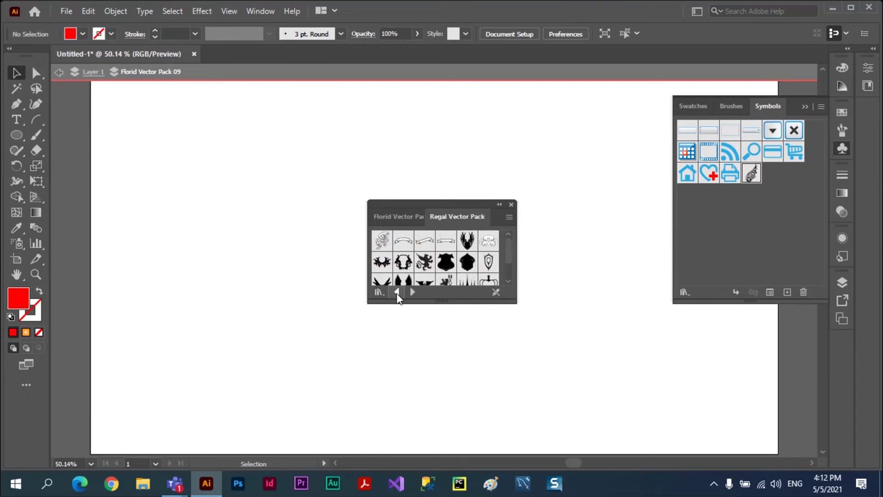
left_click(397, 293)
left_click(396, 292)
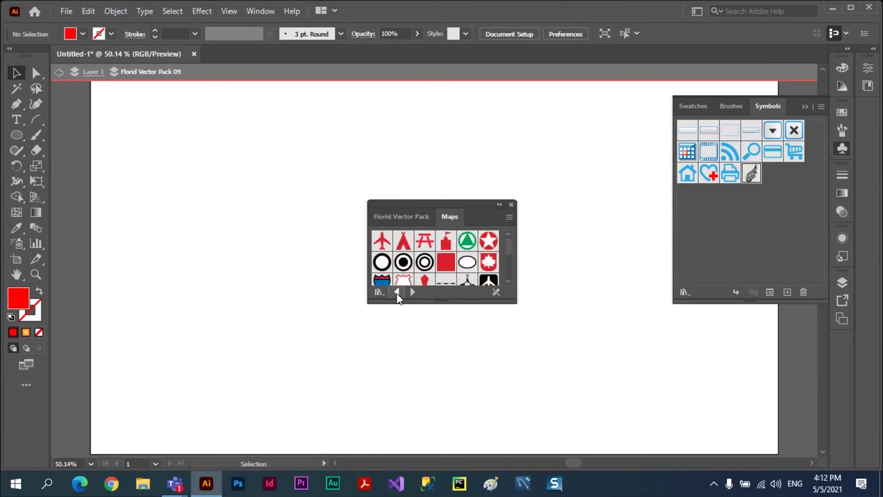
left_click(397, 292)
left_click(397, 293)
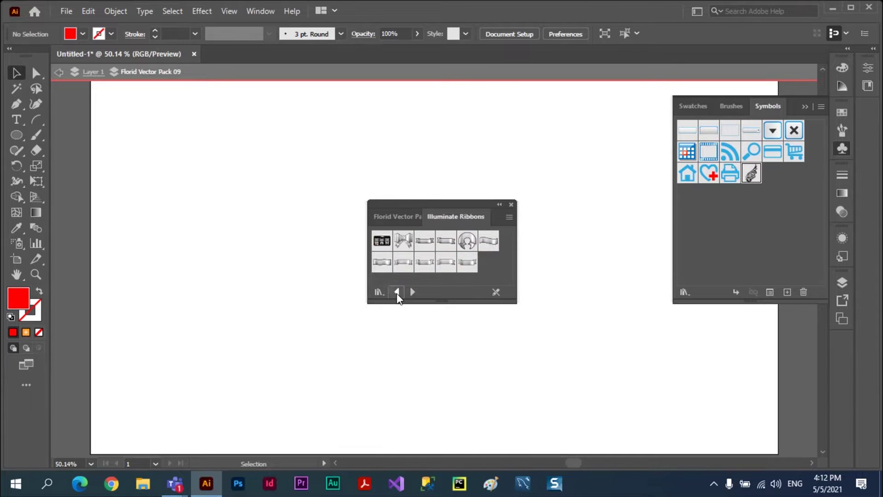
left_click(396, 292)
left_click(397, 293)
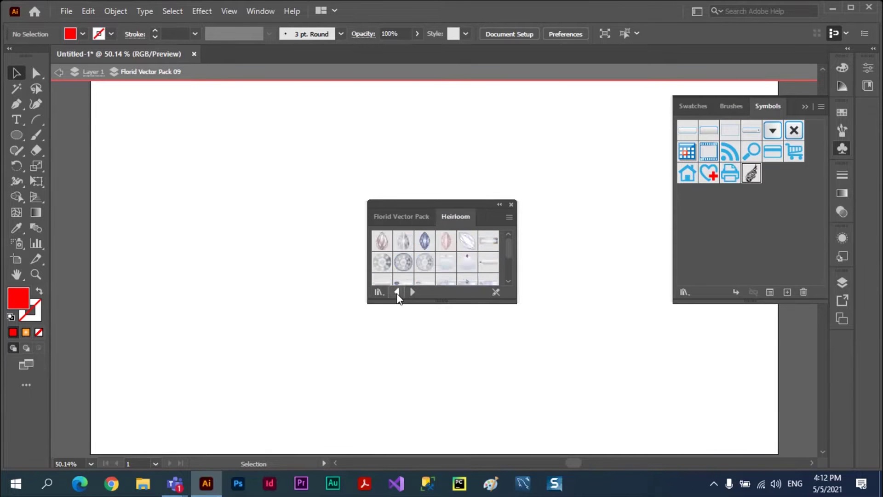
left_click(397, 292)
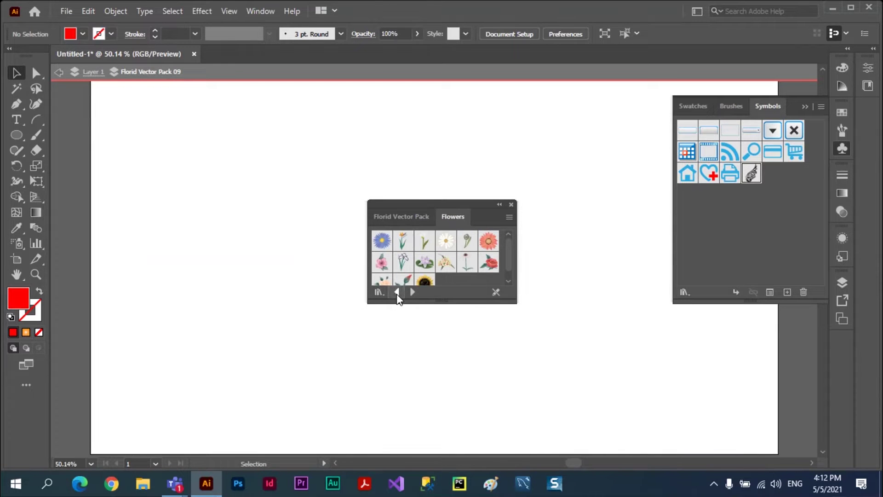
left_click(396, 293)
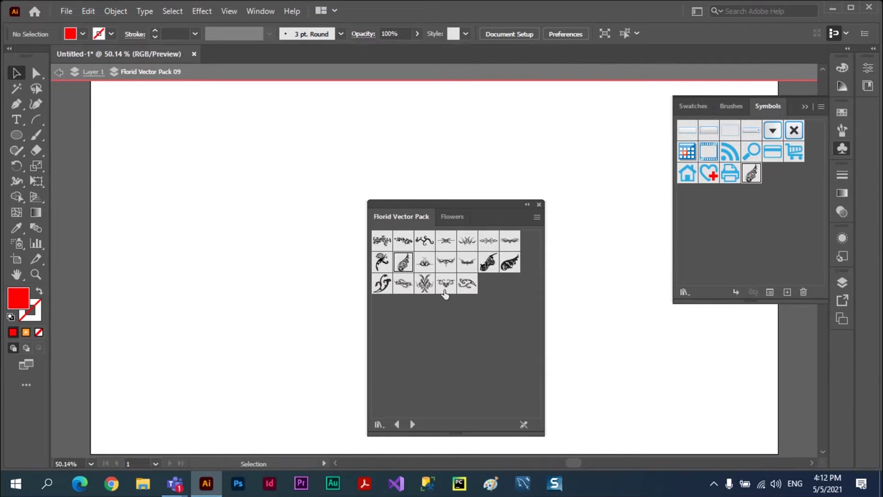
left_click_drag(424, 264, 467, 296)
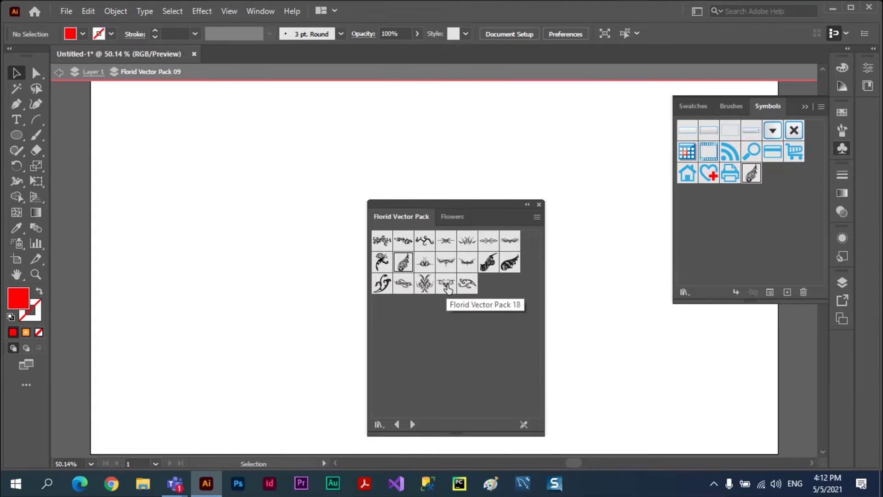
left_click(467, 263)
Place Florid Vector Pack 12 on the artboard, break its symbol link and rotate it upright.
left_click_drag(396, 253, 238, 237)
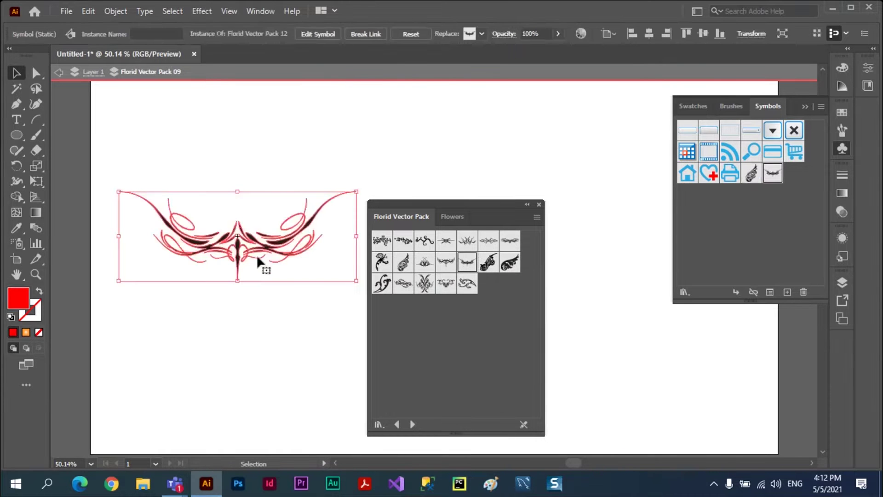
left_click(367, 34)
left_click(539, 205)
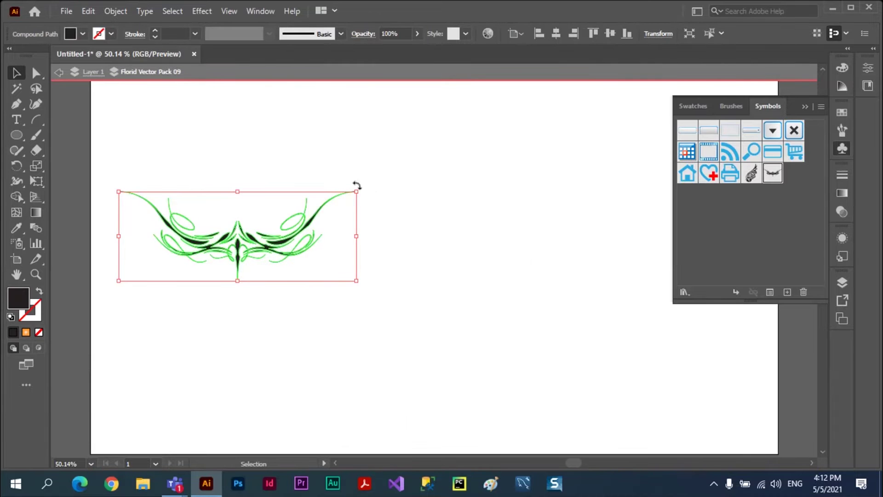
mouse_move(357, 185)
left_mouse_down()
mouse_move(374, 201)
mouse_move(367, 289)
mouse_move(277, 340)
left_mouse_up()
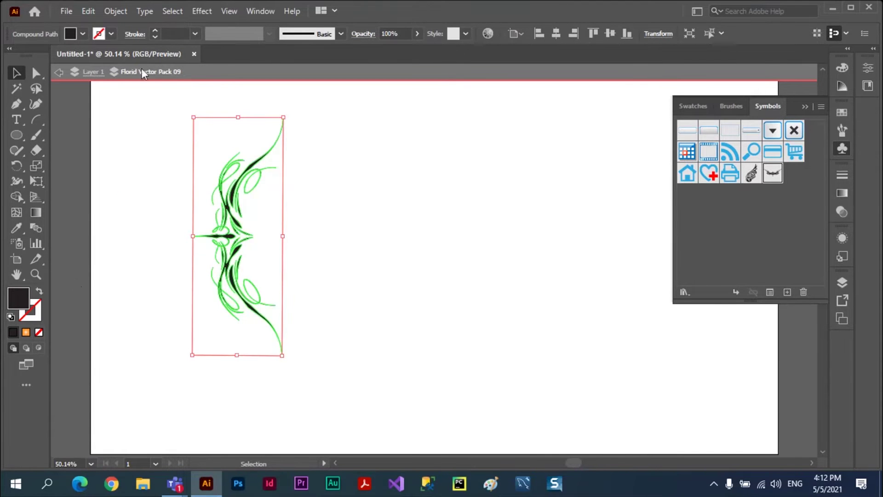
Fill the ornament red, exit isolation mode and nudge it slightly up-left.
left_click(83, 34)
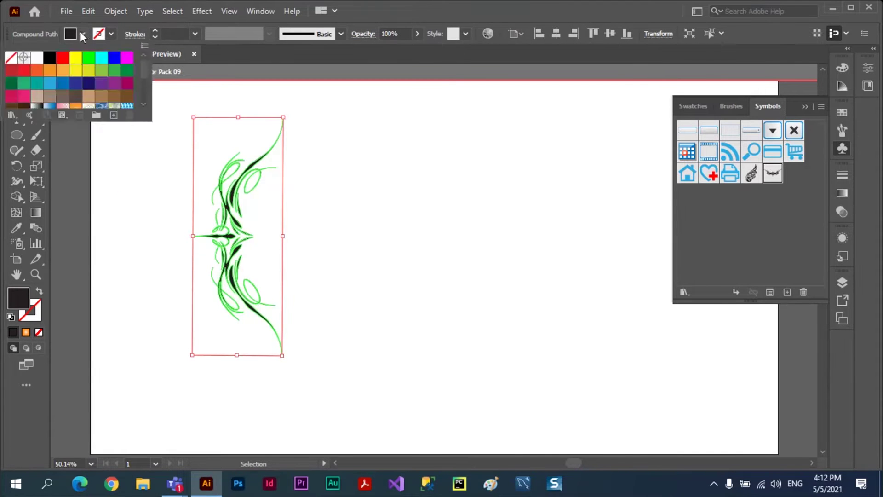
left_click(63, 57)
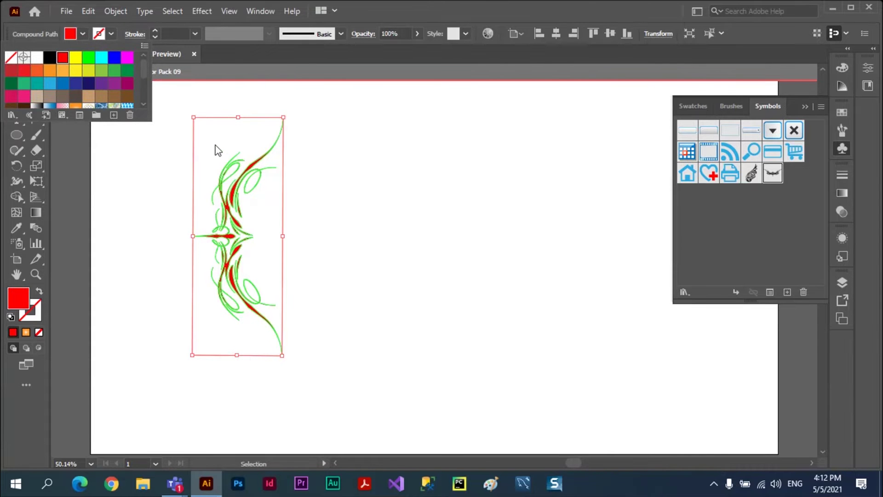
double_click(376, 241)
left_click_drag(237, 238, 229, 223)
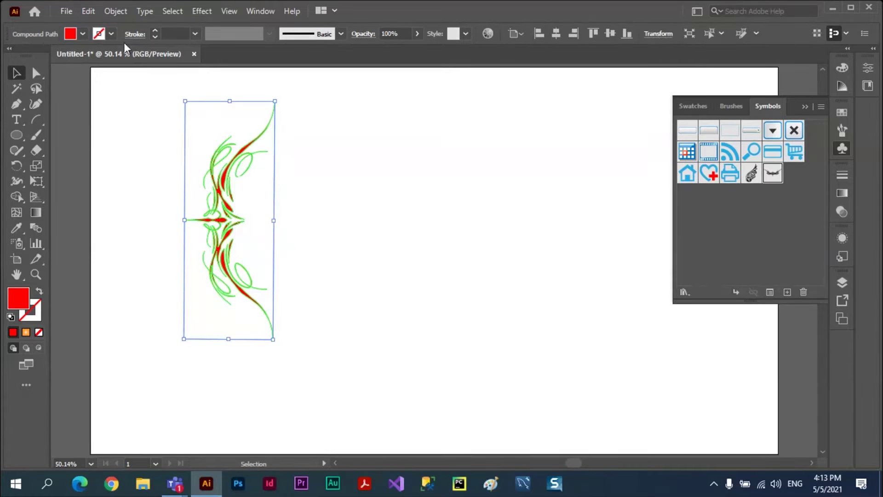
Apply a Mirror Repeat to the red ornament and exit isolation mode.
left_click(115, 11)
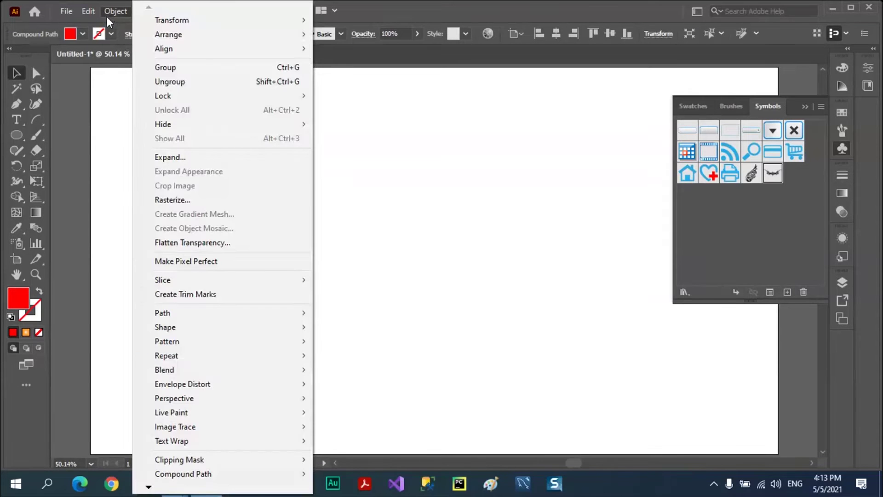
mouse_move(166, 355)
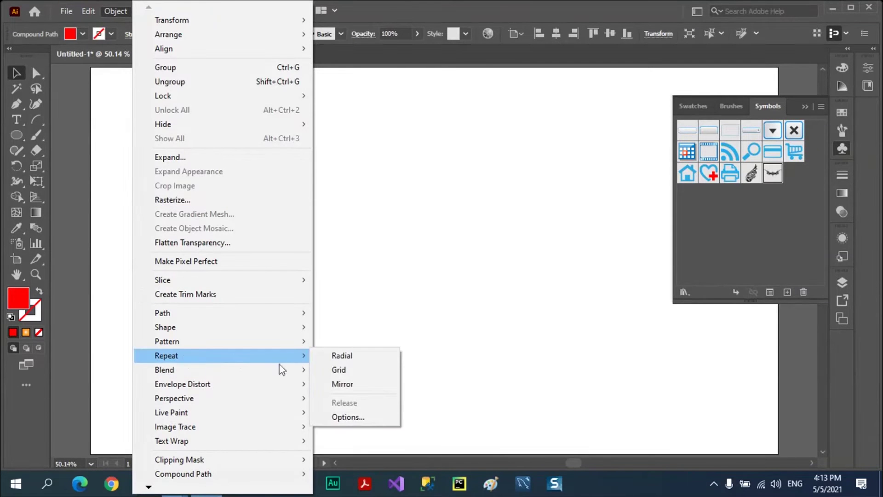
left_click(339, 385)
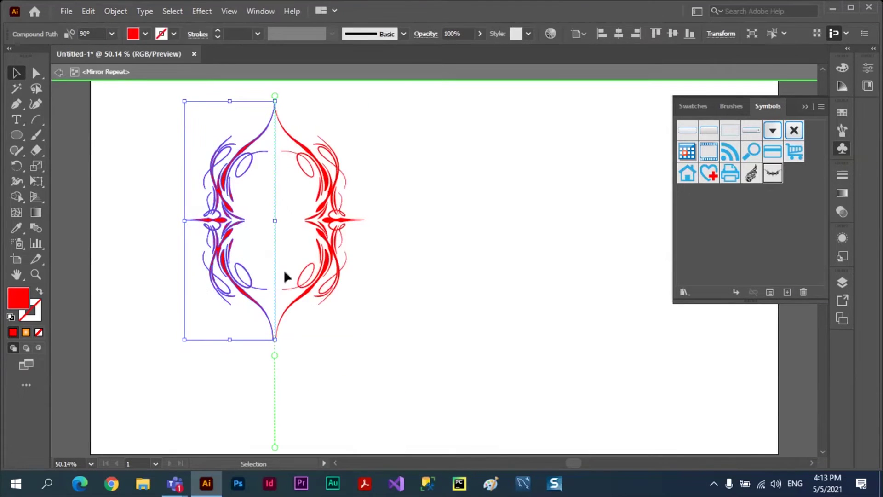
left_click(330, 232)
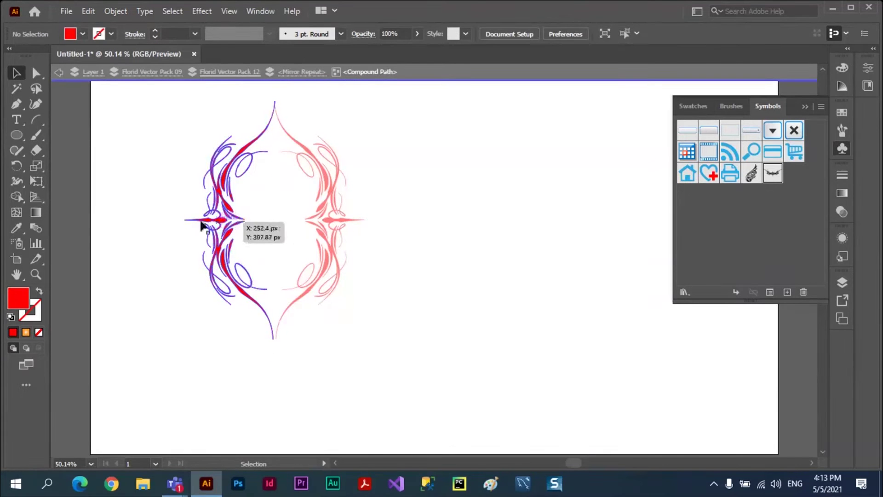
double_click(126, 171)
Move the mirrored pair right toward the artboard centre.
left_click(223, 195)
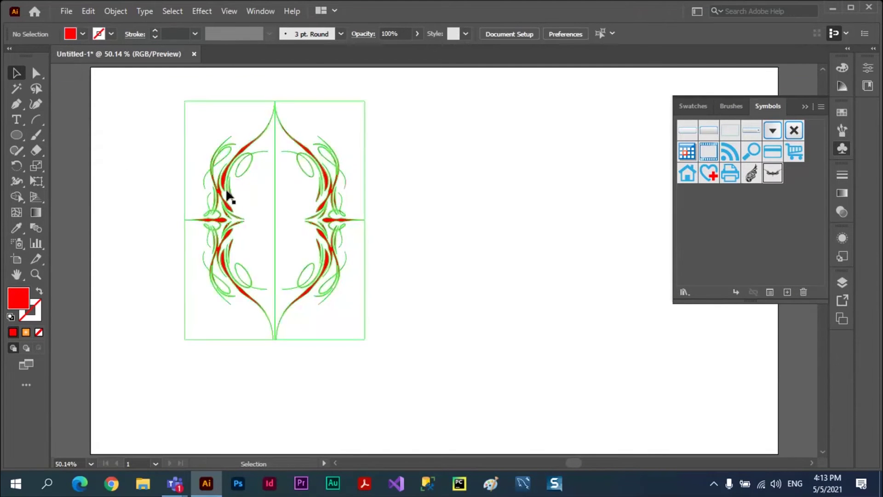
left_click_drag(223, 195, 344, 202)
left_click(378, 199)
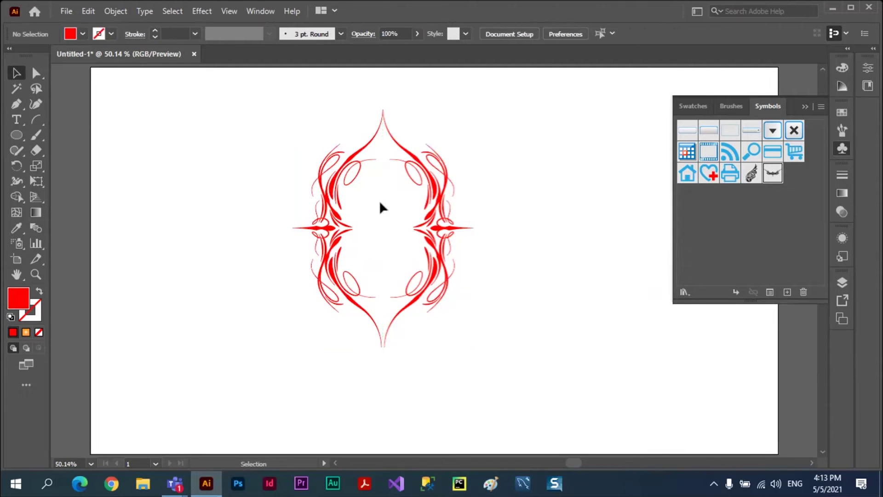
left_click(424, 211)
Move the source half left to spread the pair, keep it upright, and draw a circle beside it.
double_click(336, 192)
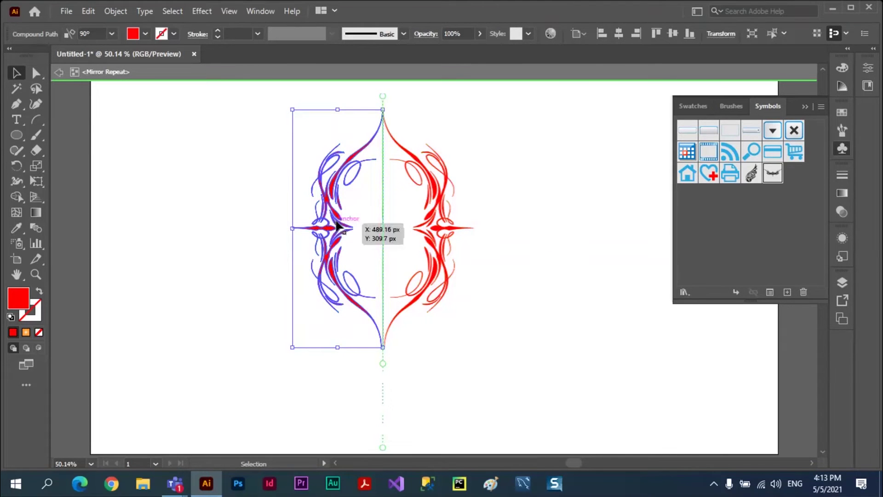
left_click_drag(337, 223, 222, 216)
mouse_move(271, 99)
left_mouse_down()
mouse_move(287, 171)
mouse_move(289, 134)
mouse_move(264, 112)
mouse_move(220, 114)
left_mouse_up()
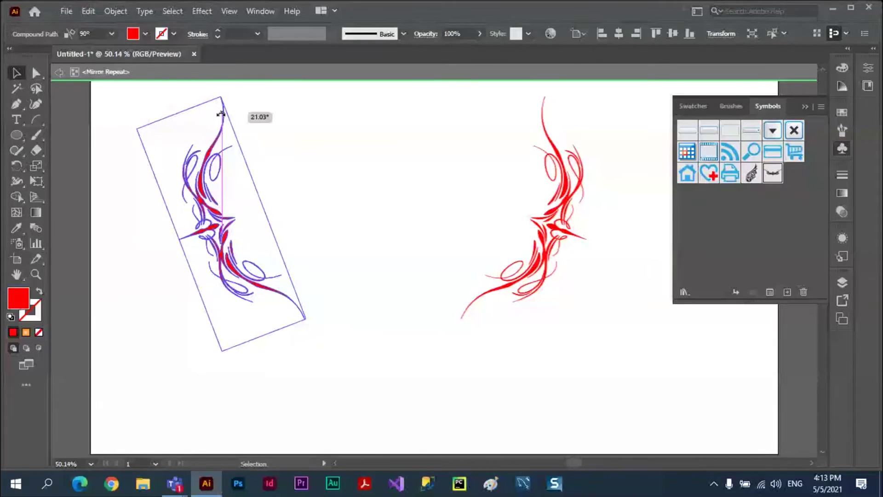
left_click_drag(221, 114, 264, 106)
left_click(13, 135)
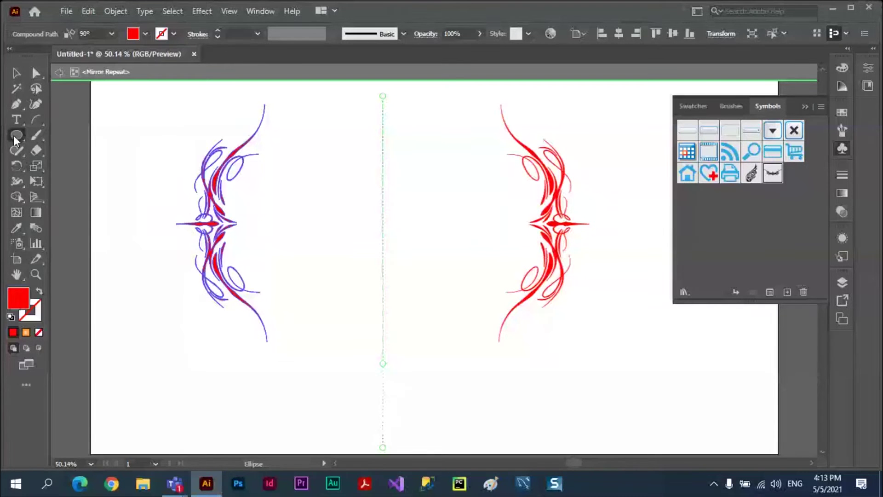
left_click_drag(165, 189, 209, 240)
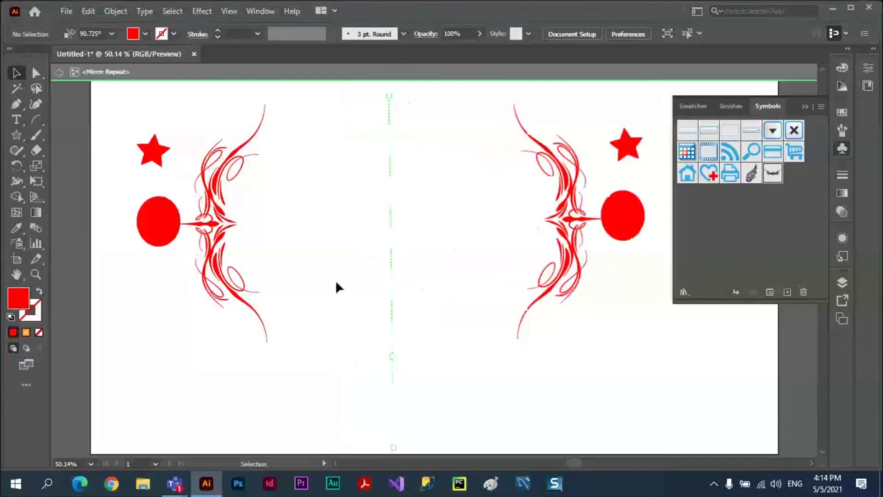
Fill the source half's ornament, circle and star with blue from the swatches.
key("ctrl+a")
left_click(146, 34)
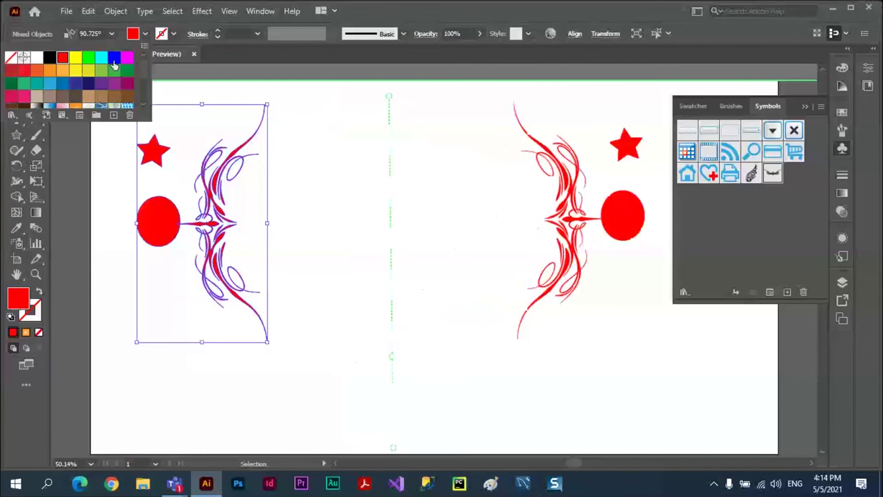
left_click(89, 56)
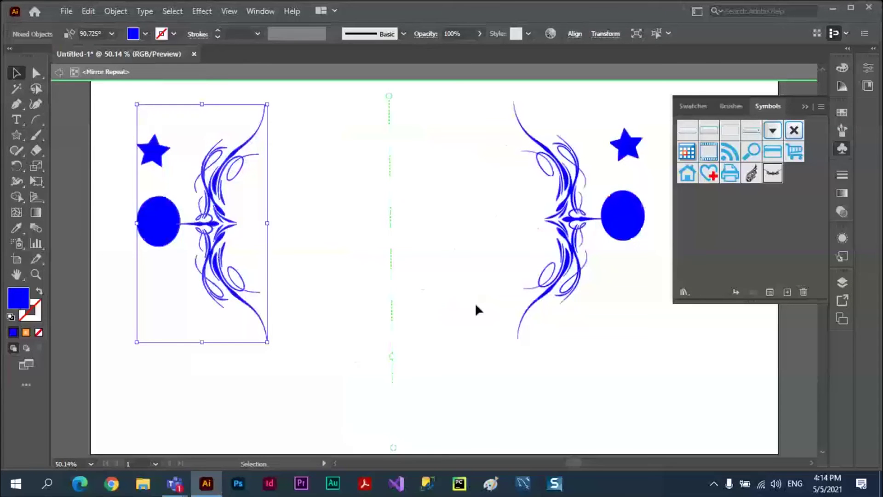
Exit isolation mode and select the whole mirrored group.
double_click(476, 309)
left_click(210, 204)
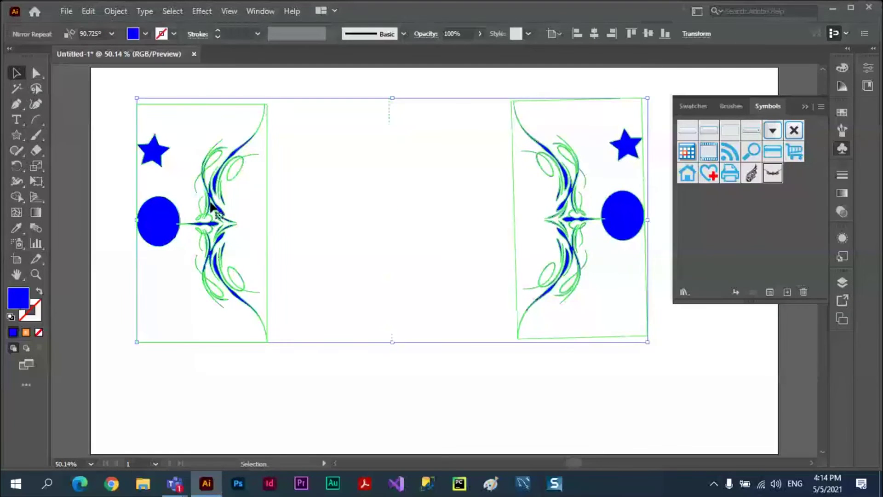
left_click(112, 13)
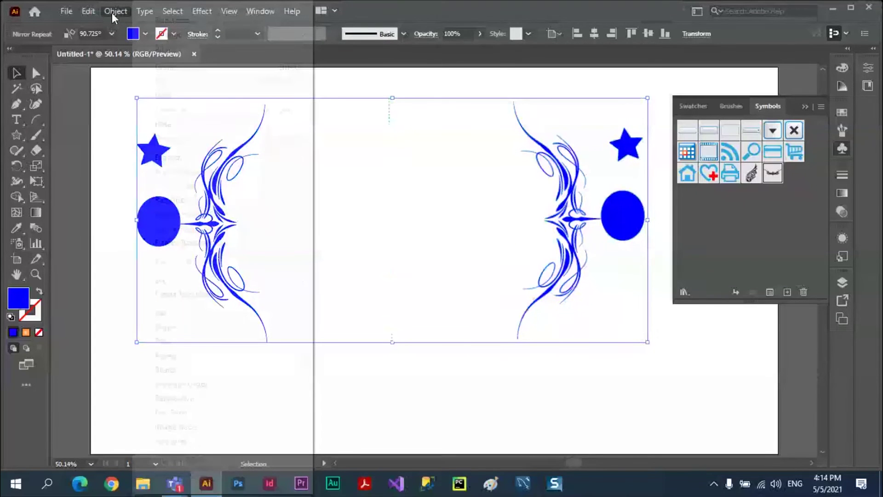
mouse_move(167, 355)
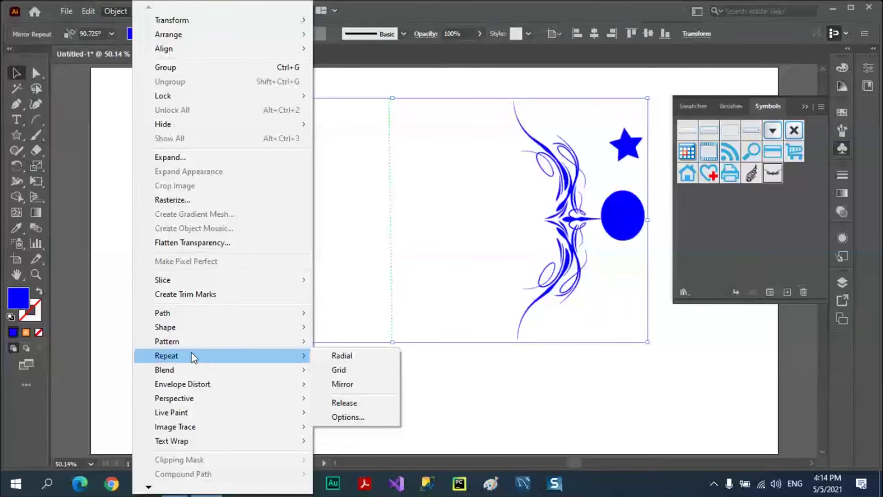
Scale the blue mirrored pair down, move it toward the artboard's upper left, and deselect it.
left_click(342, 383)
mouse_move(608, 299)
left_mouse_down()
mouse_move(423, 195)
mouse_move(394, 189)
left_mouse_up()
left_click(472, 274)
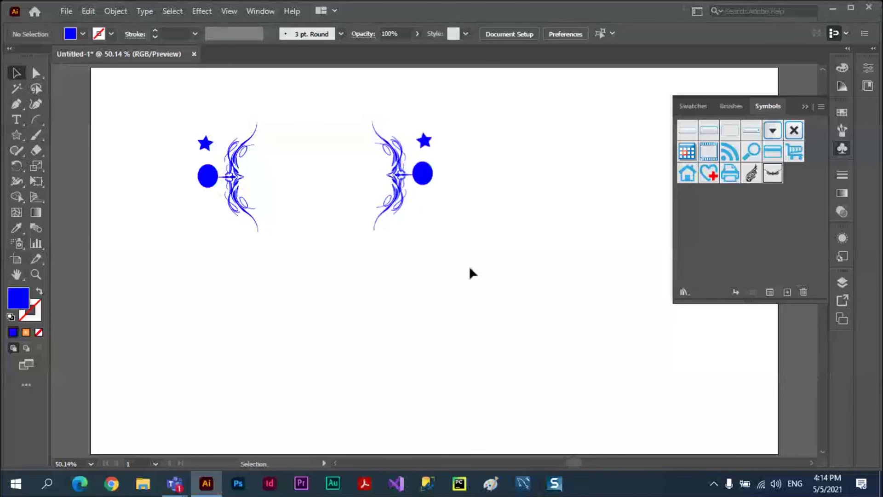
key("alt")
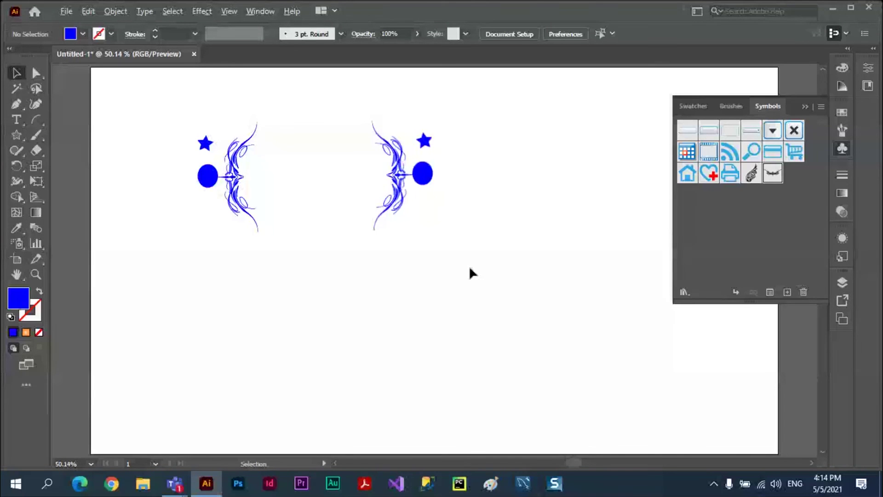